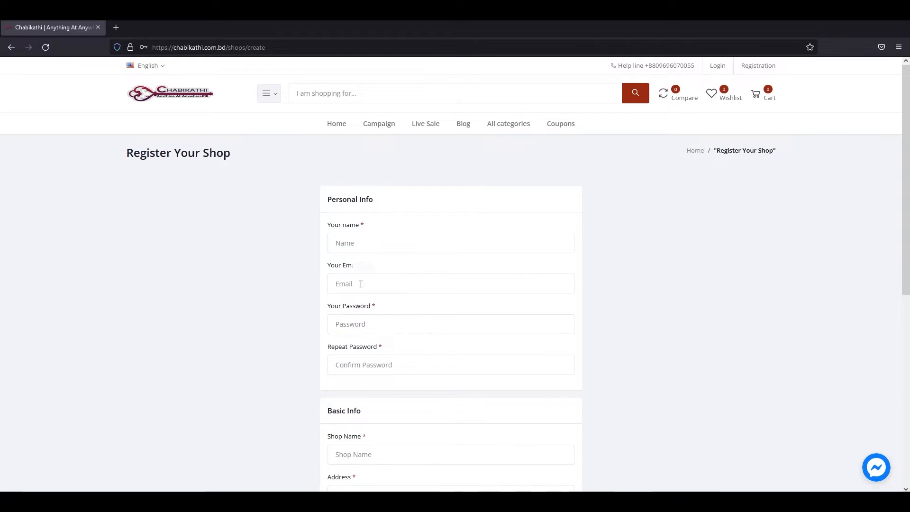
Enter the owner's full name and e-mail address, then type the password twice.
left_click(369, 275)
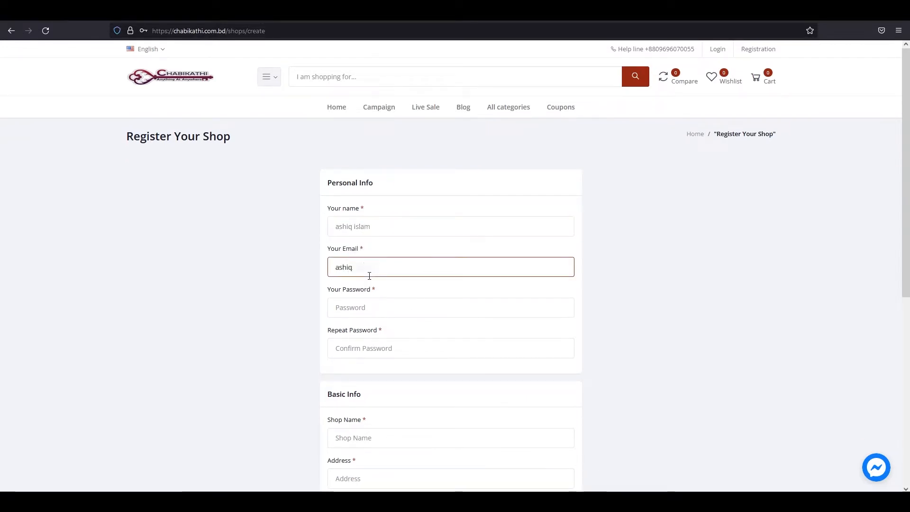
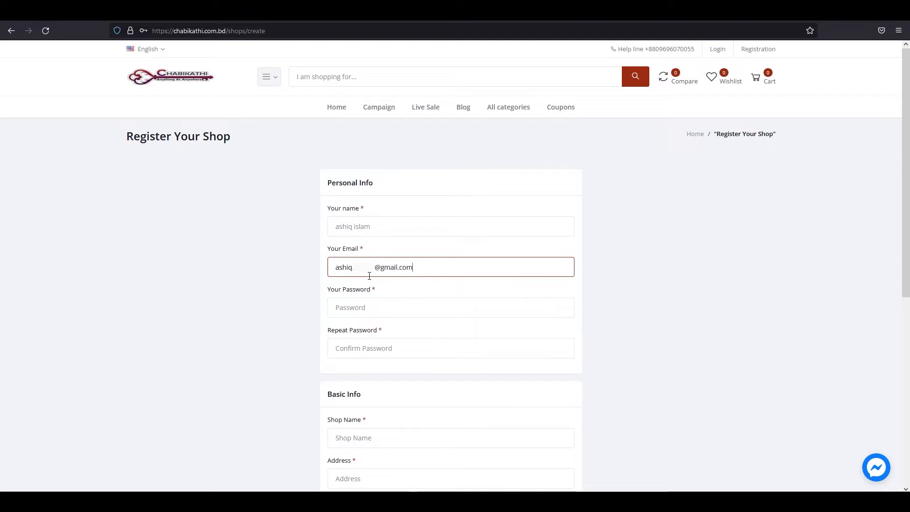
left_click(379, 311)
type("********")
left_click(368, 350)
type("***")
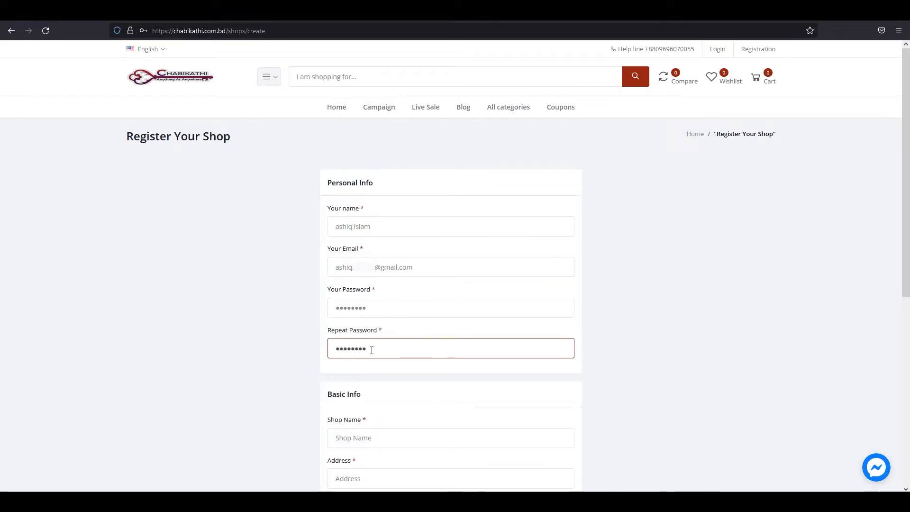
Enter Reflection as the shop name and fill in the shop's postal address.
scroll(371, 350, "down", 2)
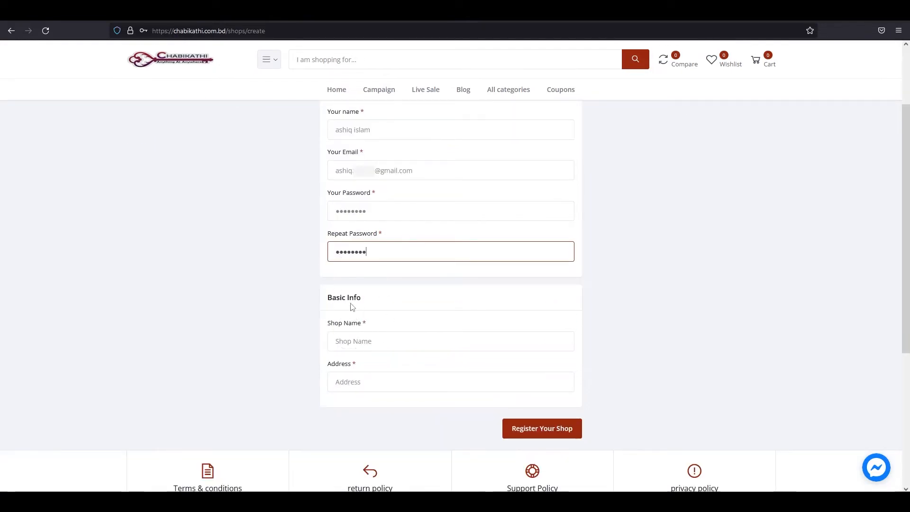
left_click(366, 344)
type("Reflection")
left_click(356, 382)
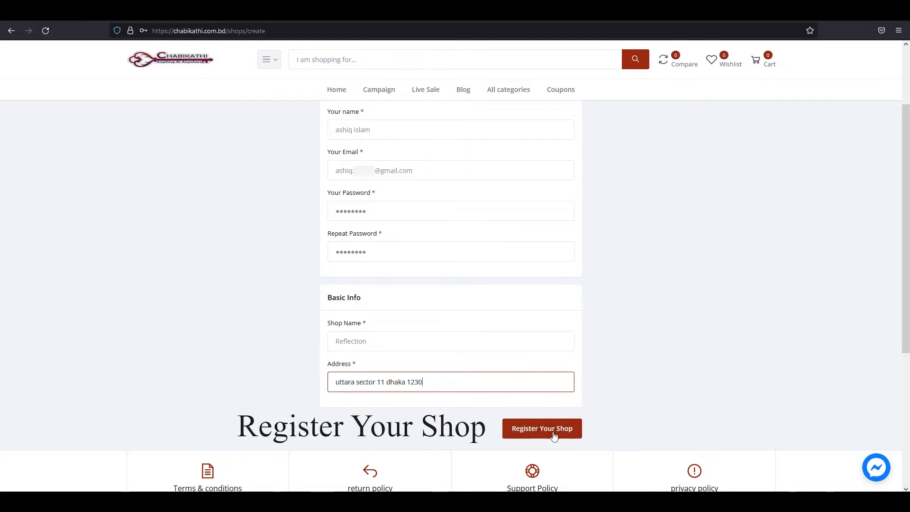
Submit the Reflection shop registration and go to the Dashboard, reaching the email verification notice.
left_click(557, 434)
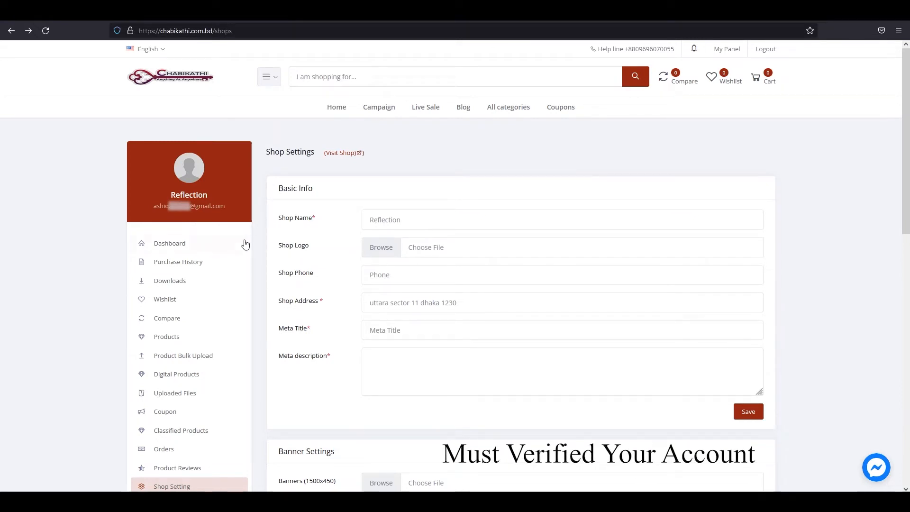
left_click(205, 248)
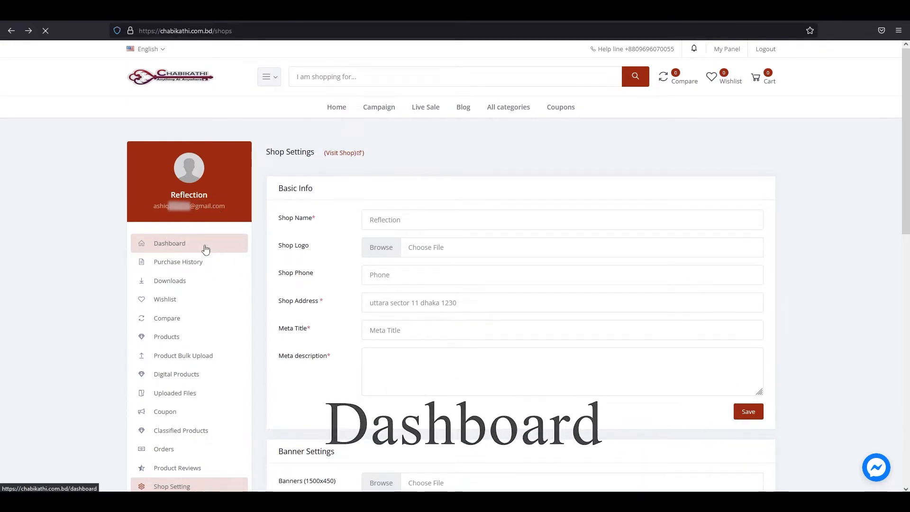
left_click(326, 171)
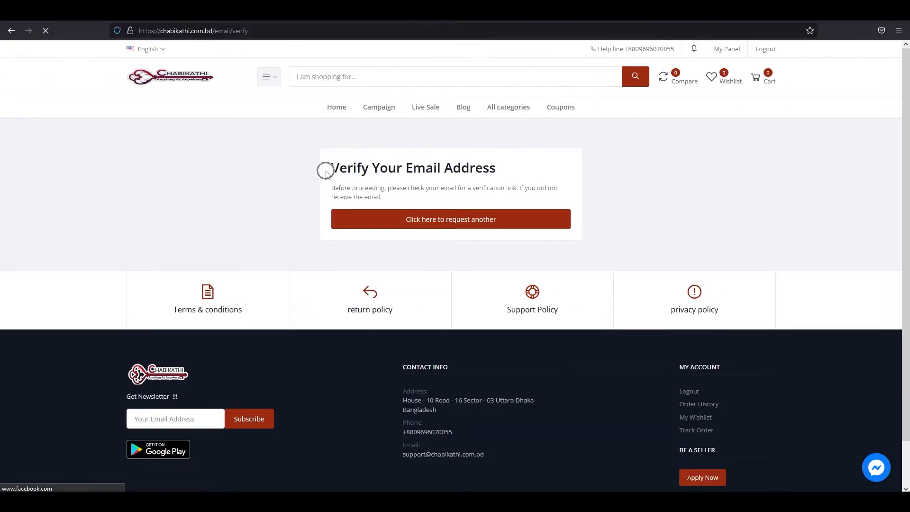
left_click(330, 169)
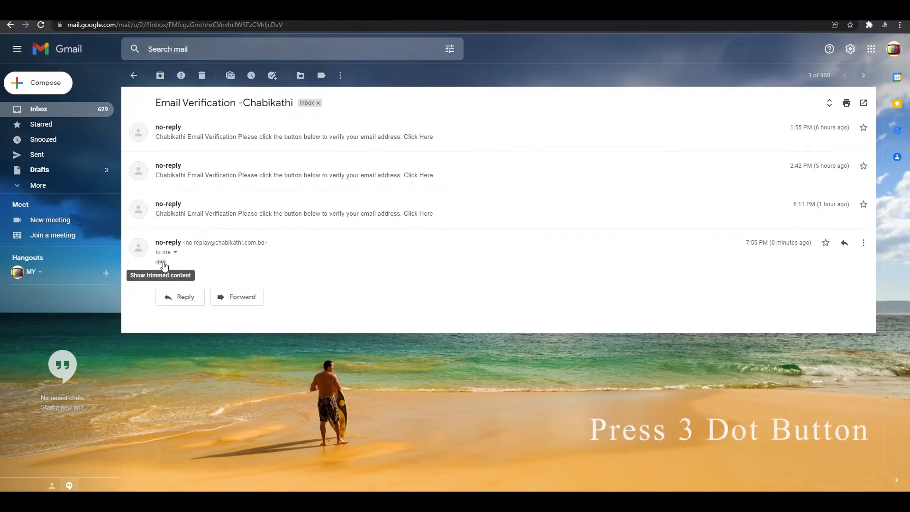
Expand the Gmail verification message and follow its Click Here link to verify the shop.
left_click(161, 263)
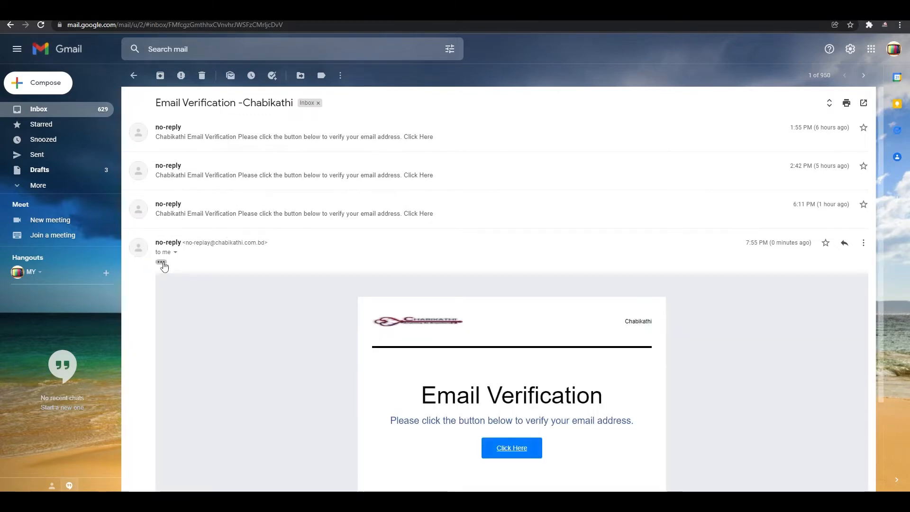
scroll(326, 290, "down", 3)
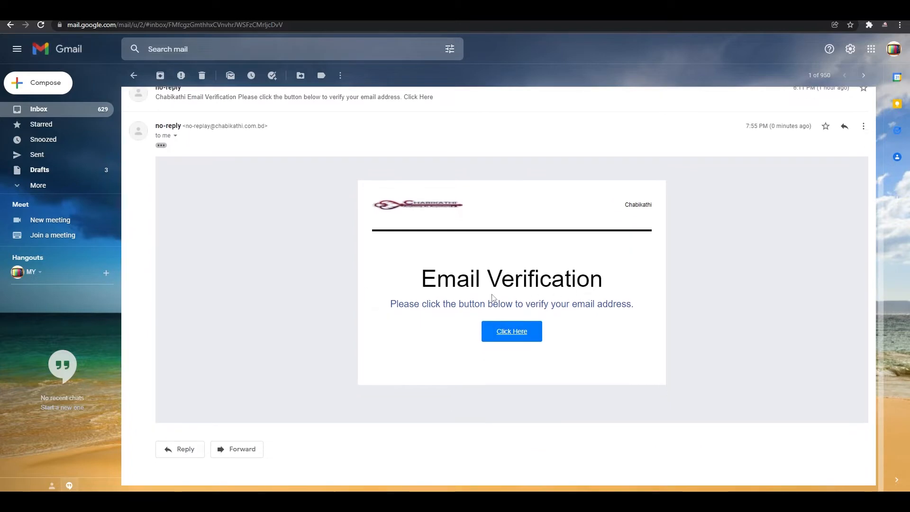
left_click_drag(395, 304, 644, 305)
left_click(565, 335)
left_click(513, 337)
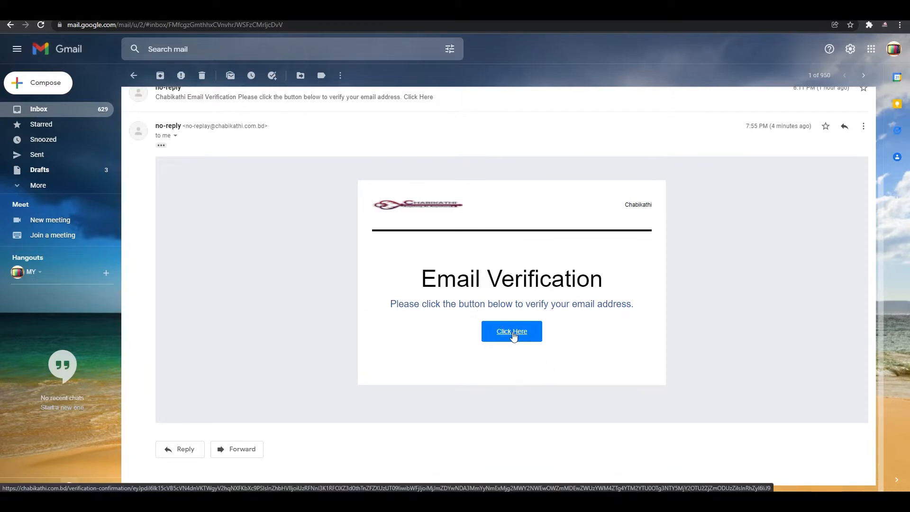
left_click(513, 334)
left_click(514, 333)
left_click(518, 337)
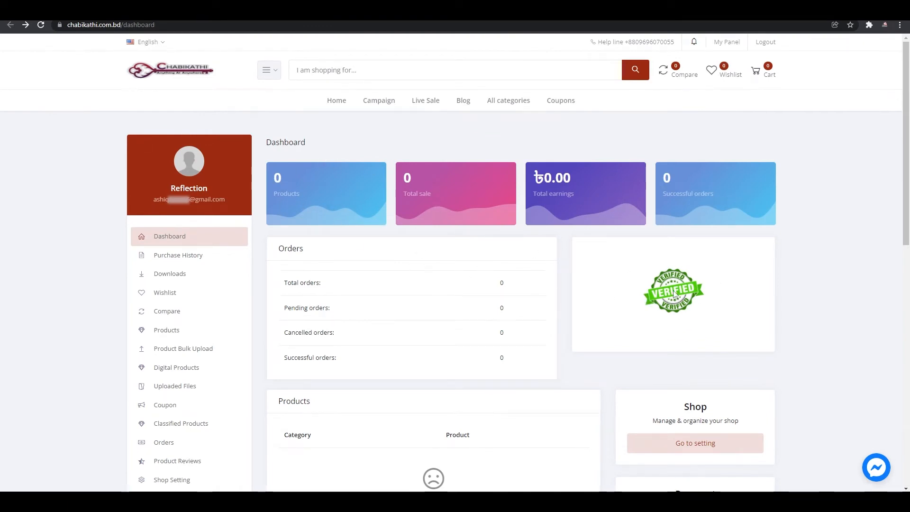
Upload logo reflection.png from the logo n banner folder as the shop logo.
scroll(687, 312, "down", 2)
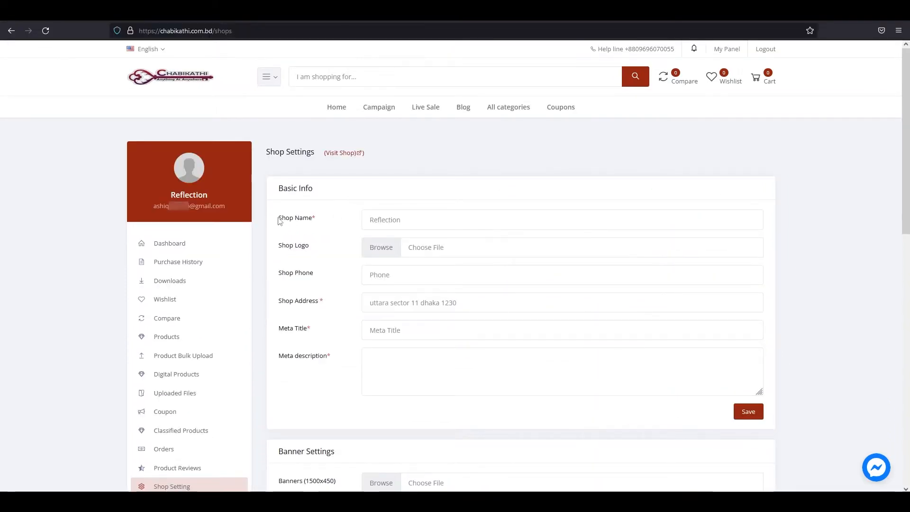
left_click(369, 221)
left_click_drag(271, 252, 318, 254)
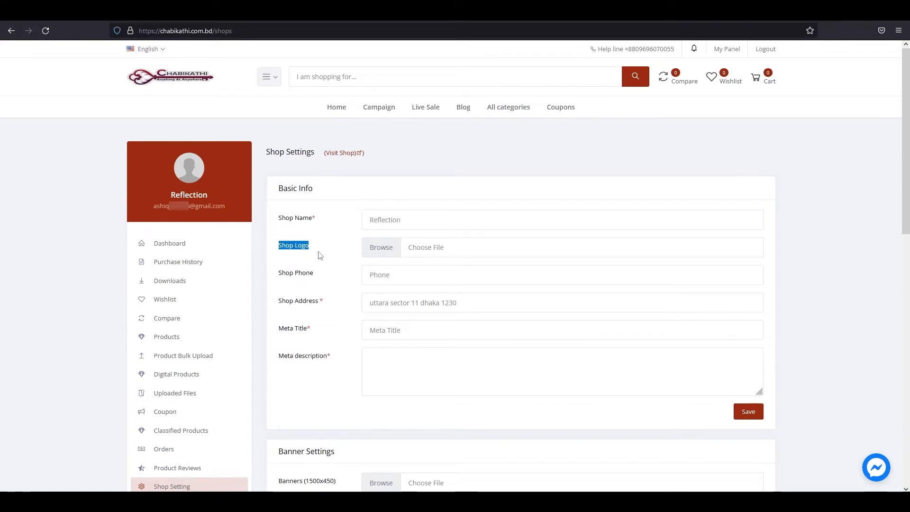
left_click(351, 254)
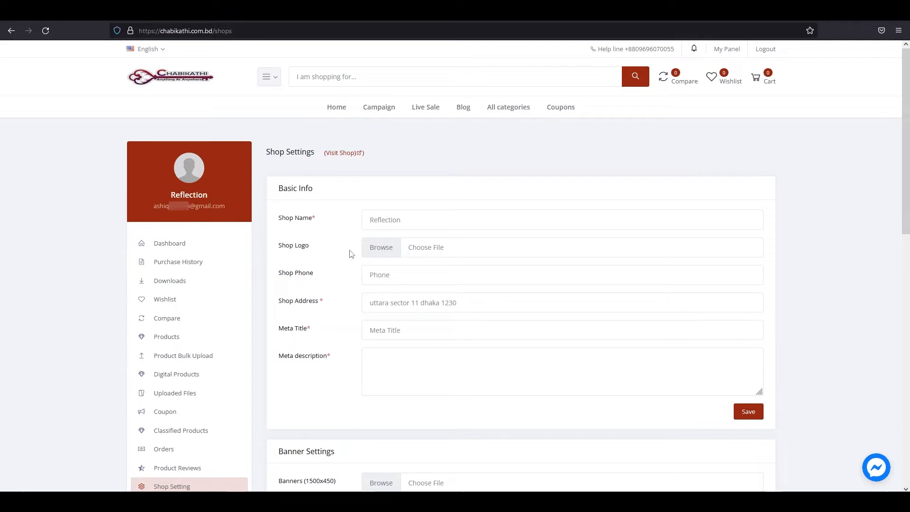
left_click(384, 250)
left_click(188, 72)
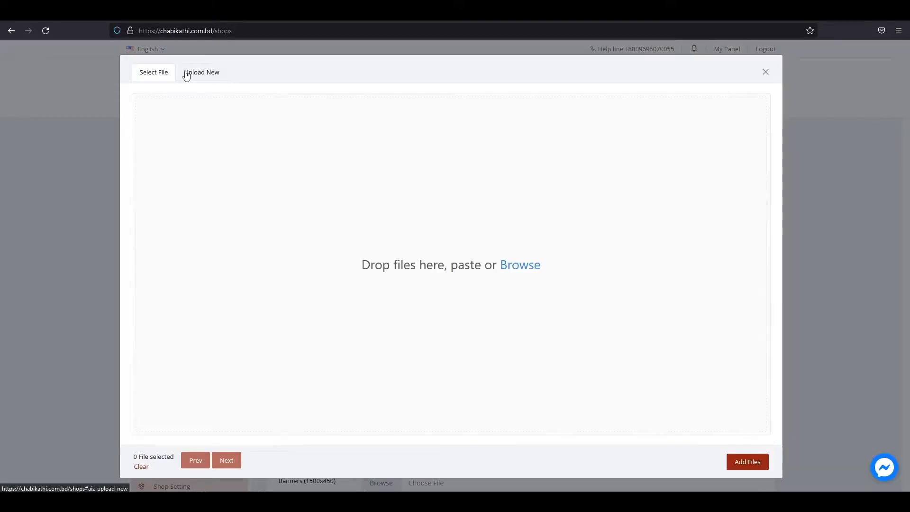
left_click(520, 265)
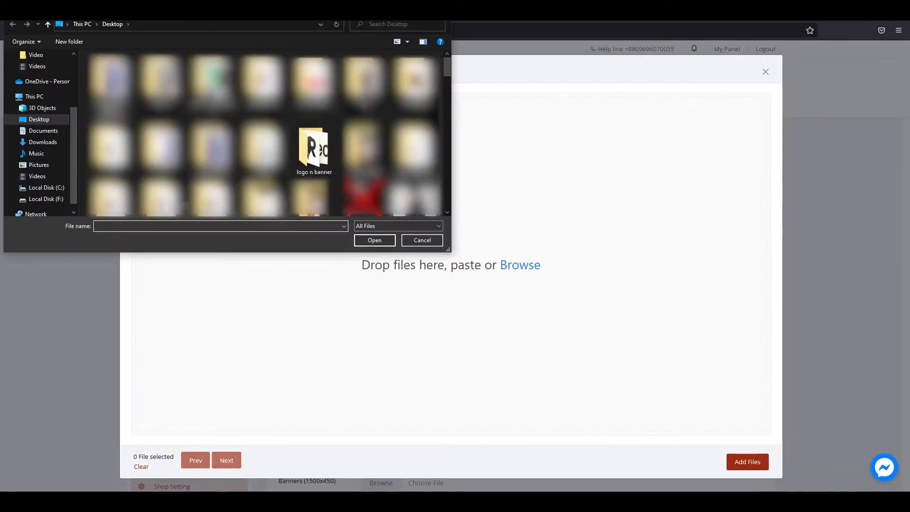
double_click(312, 156)
left_click(163, 86)
double_click(162, 86)
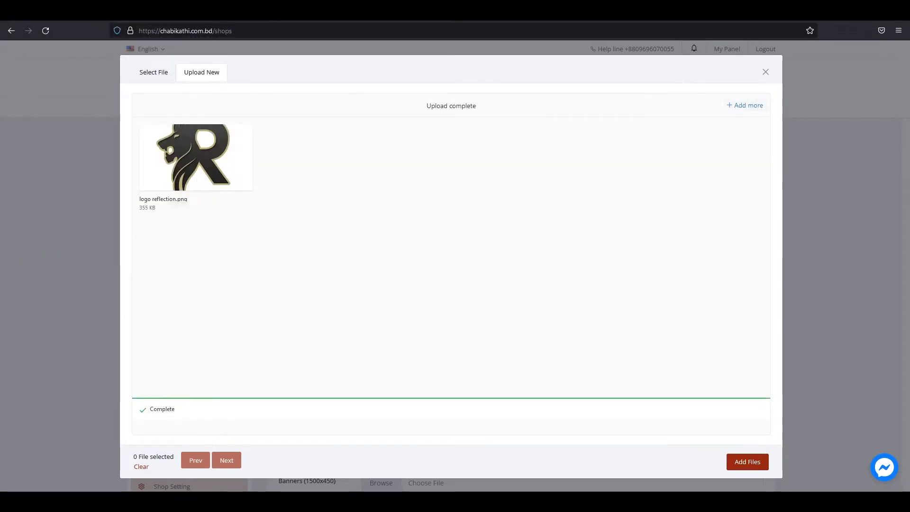
left_click(746, 462)
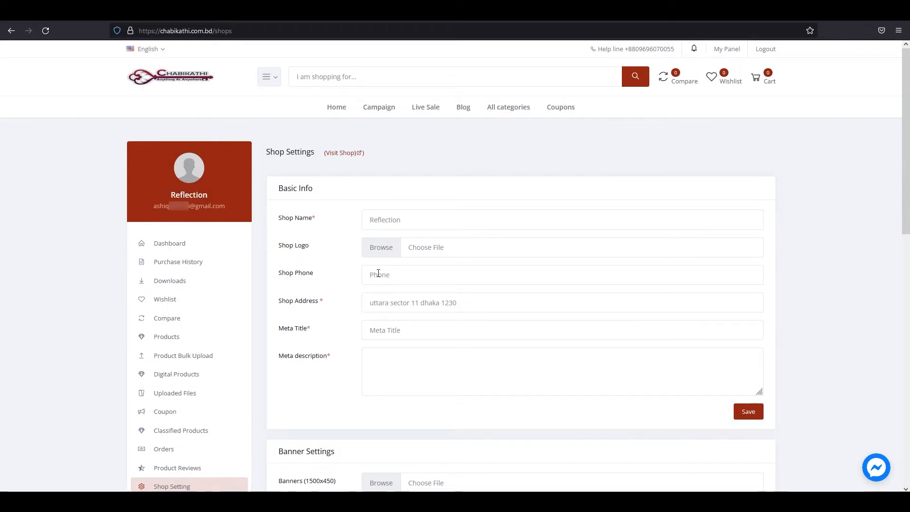
Enter the shop phone number and a meta title describing Reflection as a fashion accessories shop.
left_click(402, 277)
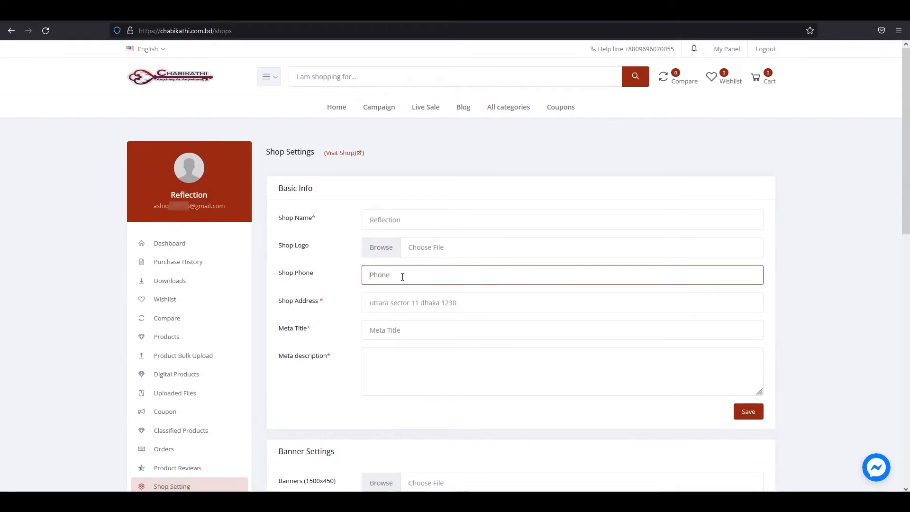
type("01618888")
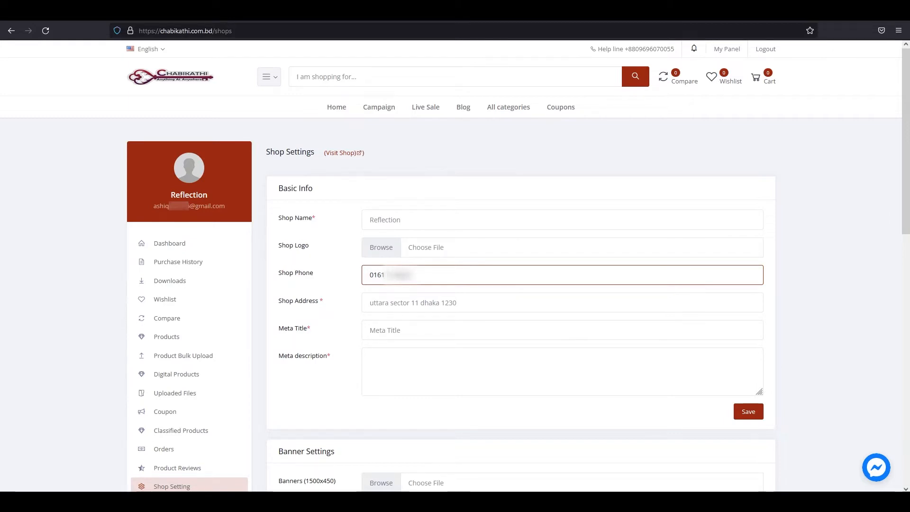
left_click(461, 303)
left_click_drag(462, 302, 365, 304)
left_click(482, 304)
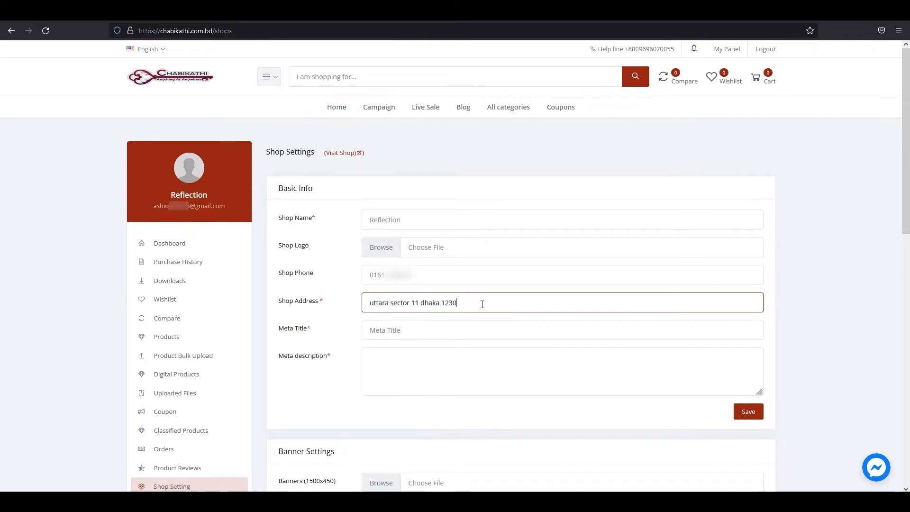
left_click(443, 330)
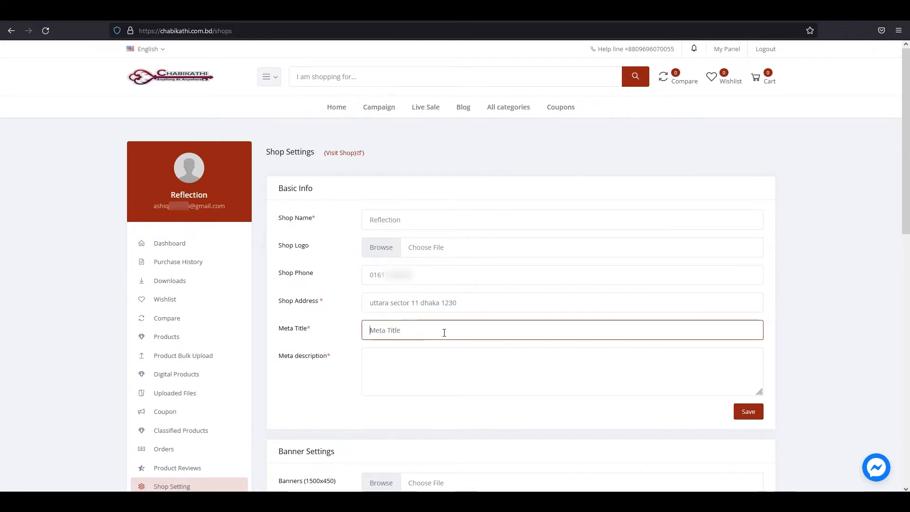
left_click_drag(278, 333, 313, 335)
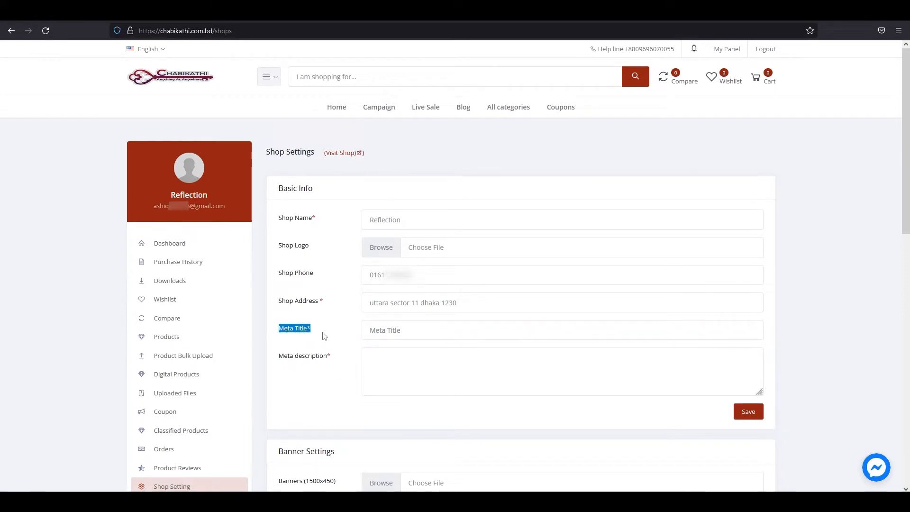
left_click(377, 331)
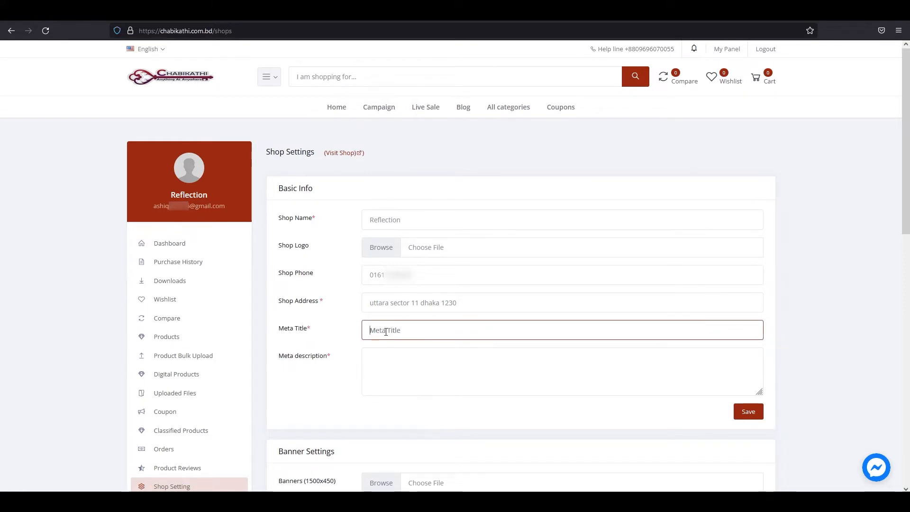
type("reflecito")
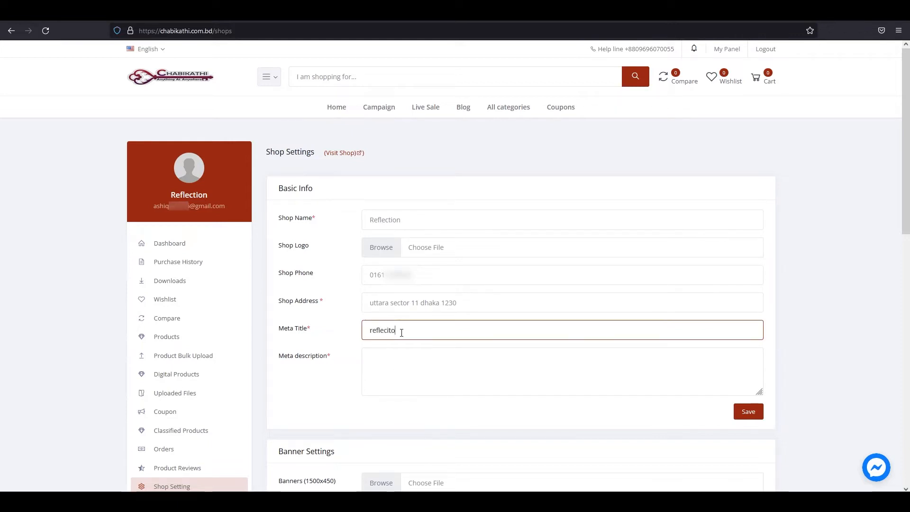
type("n s a fashinon re")
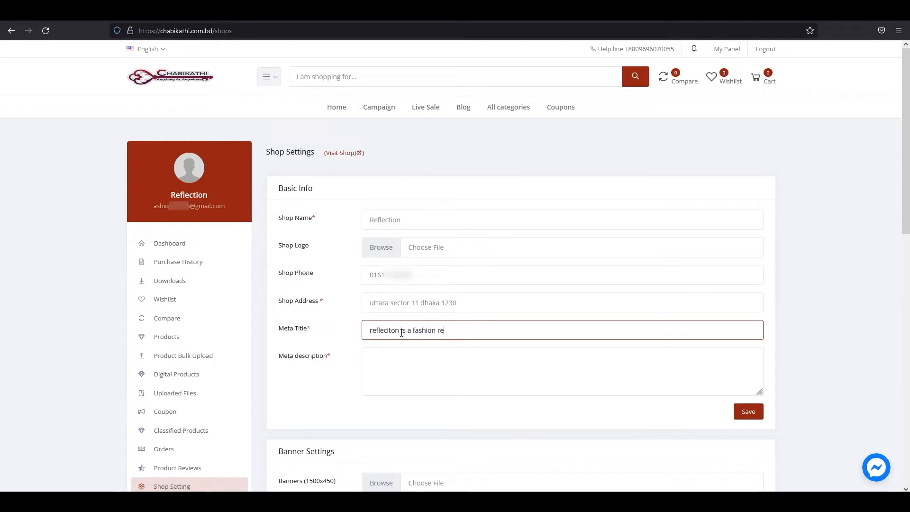
type("lated shop you can get all ")
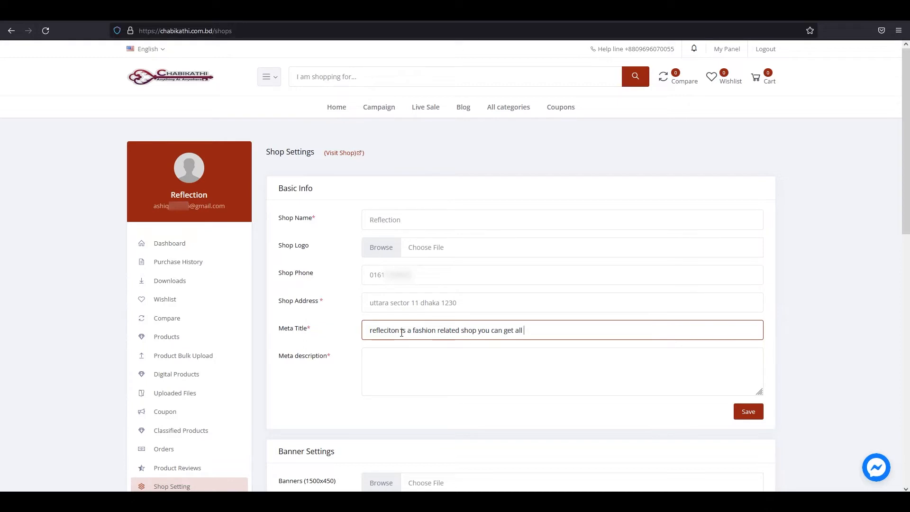
type("fashionable accessories from this shop")
Fill Meta description with the copied meta title plus ', our service is very fast...' and save.
left_click(314, 359)
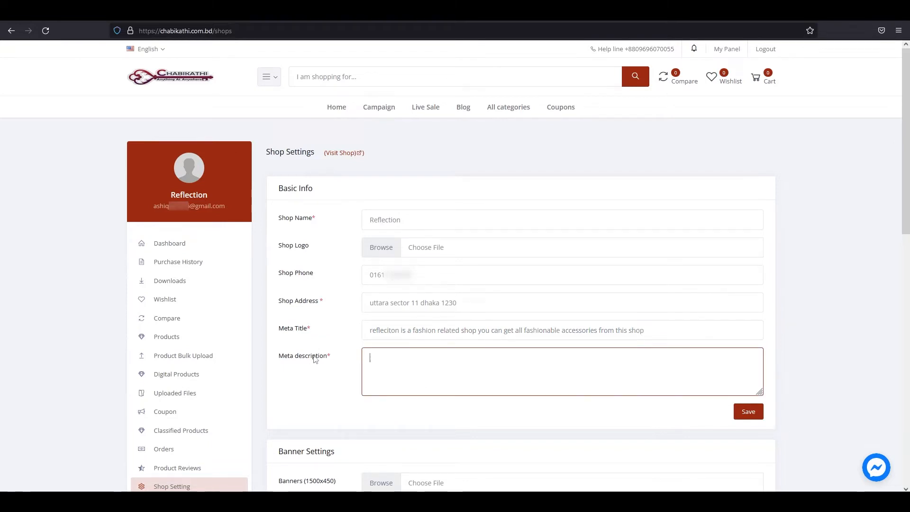
left_click_drag(274, 363, 340, 365)
left_click(270, 365)
left_click_drag(270, 365, 339, 363)
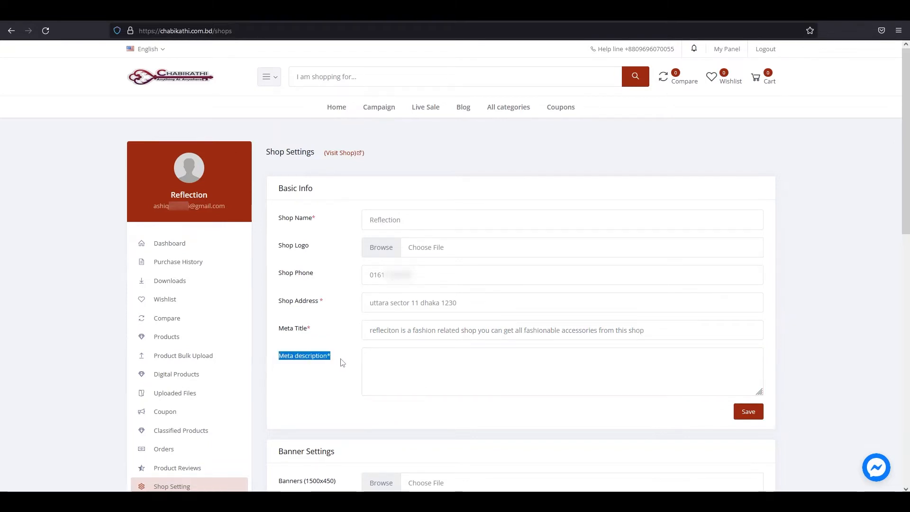
left_click_drag(367, 330, 664, 327)
key("ctrl+c")
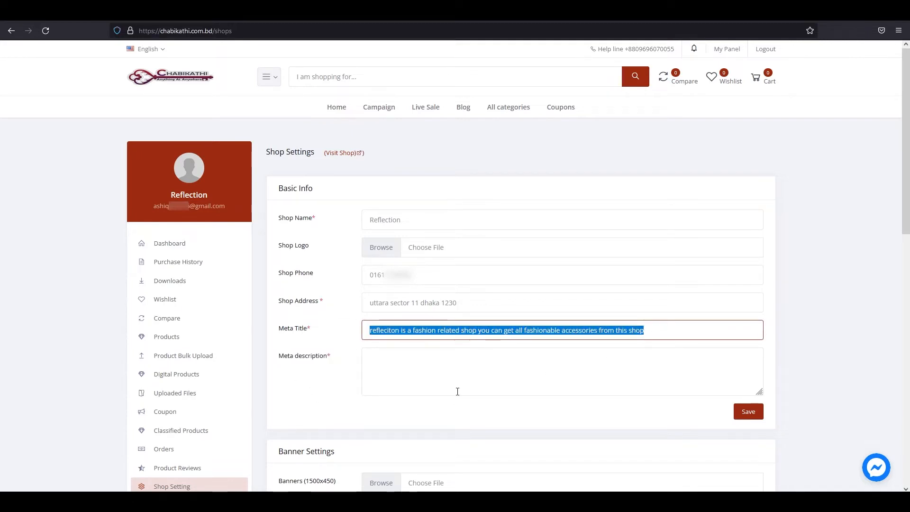
left_click(457, 391)
left_click_drag(279, 363, 339, 362)
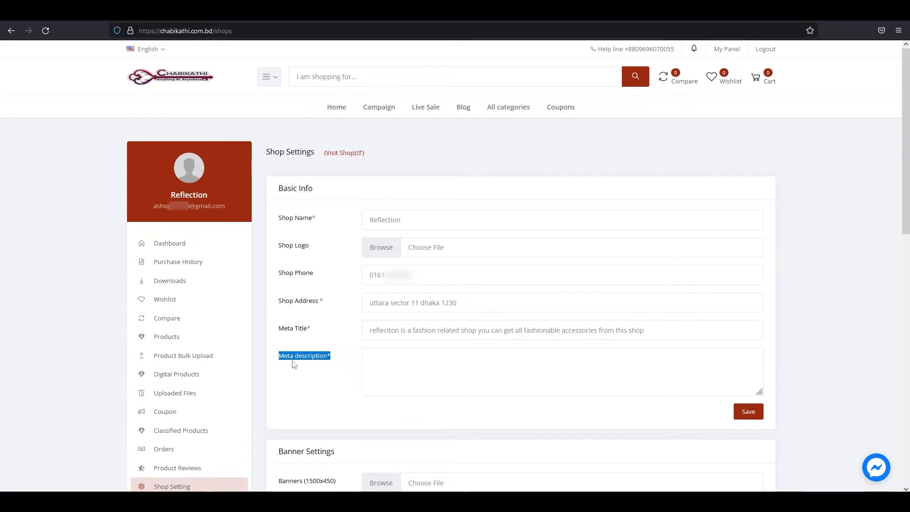
left_click(311, 363)
left_click(385, 359)
key("ctrl+v")
type(", our")
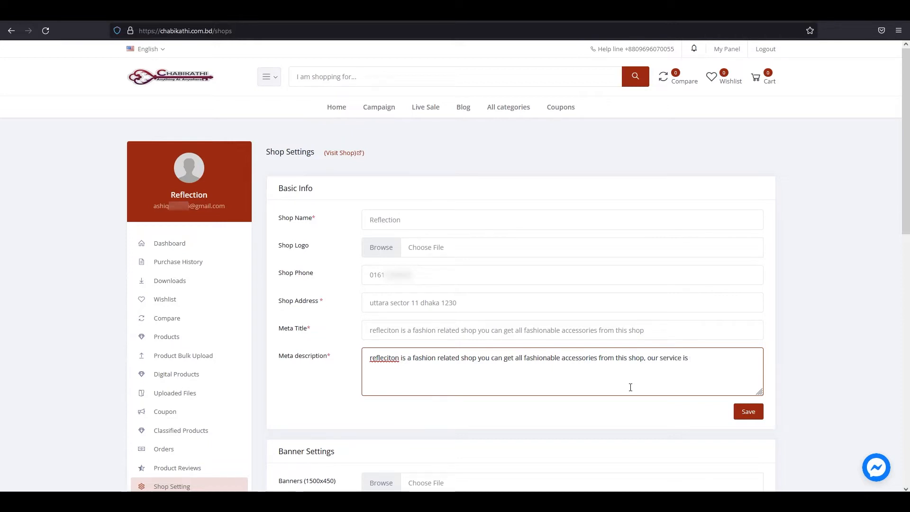
type("st and")
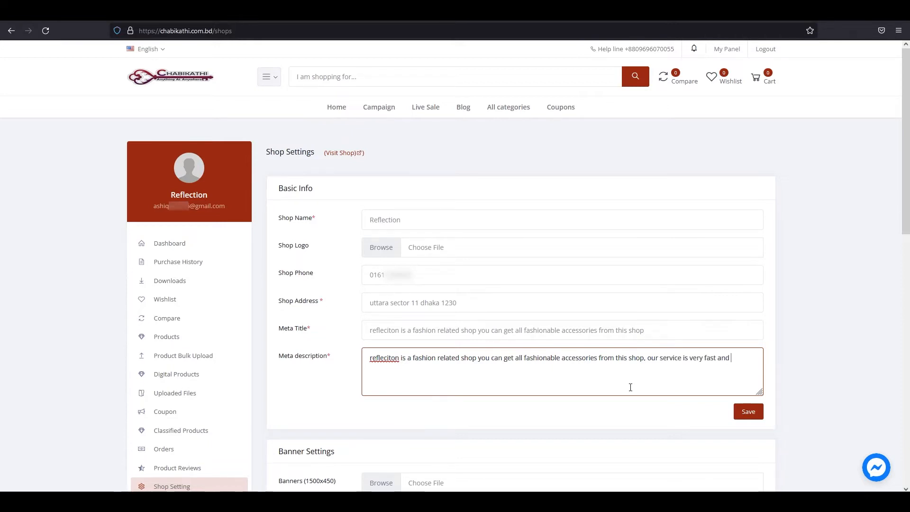
type(" customer satisfaction is our need")
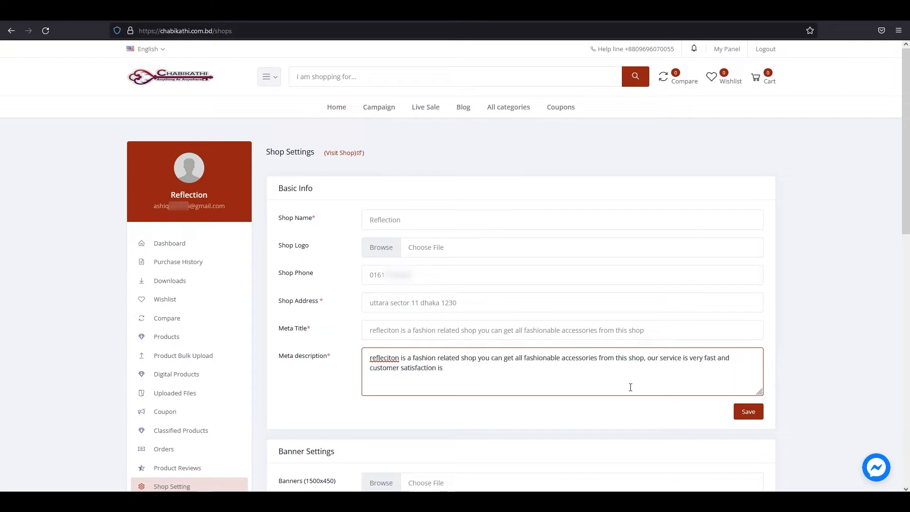
left_click(752, 412)
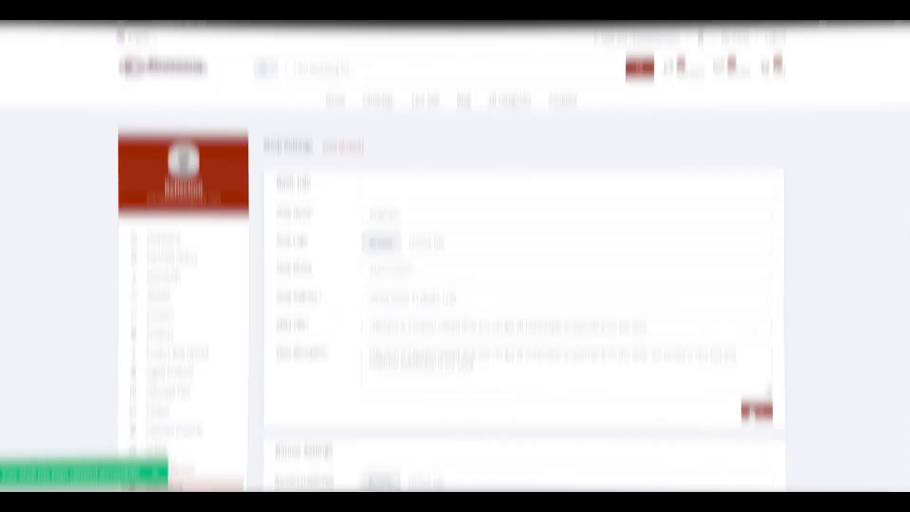
Upload cover.png as the shop banner and save the banner settings.
scroll(284, 292, "down", 4)
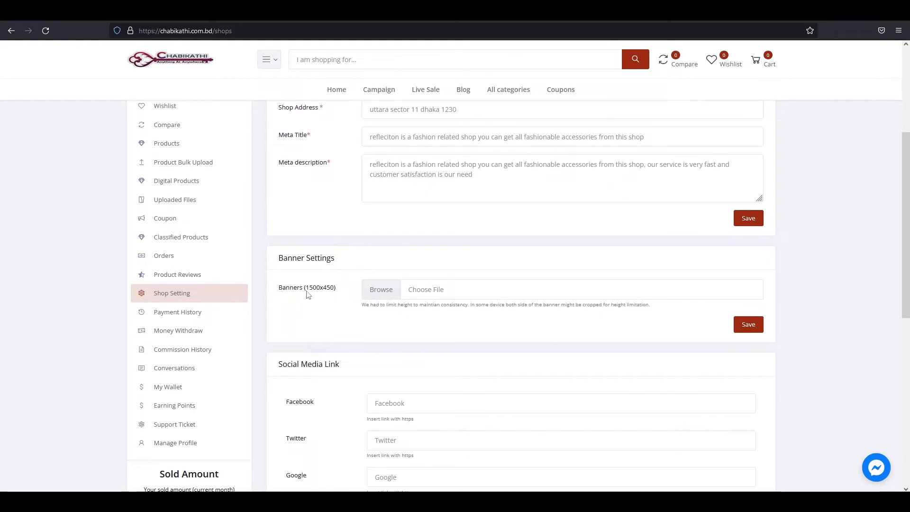
left_click_drag(292, 297, 347, 297)
left_click(347, 297)
left_click(381, 293)
left_click(381, 293)
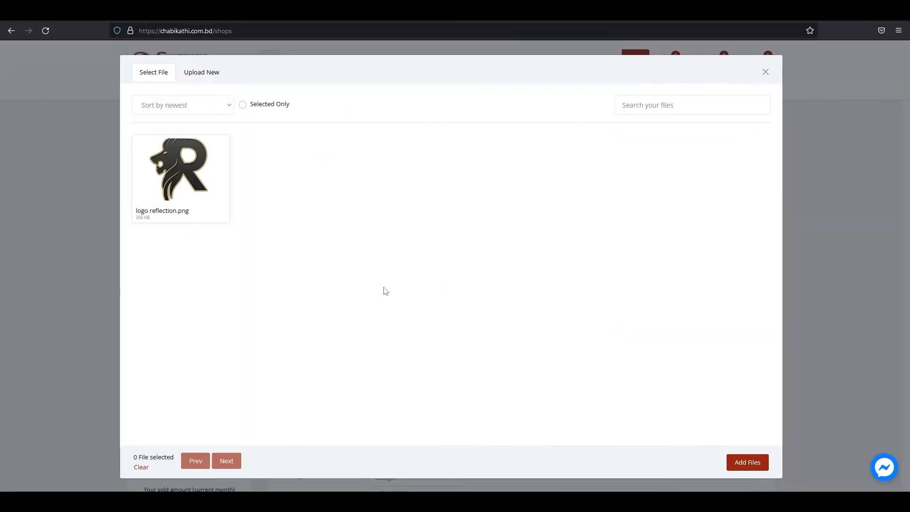
left_click(204, 73)
left_click(533, 268)
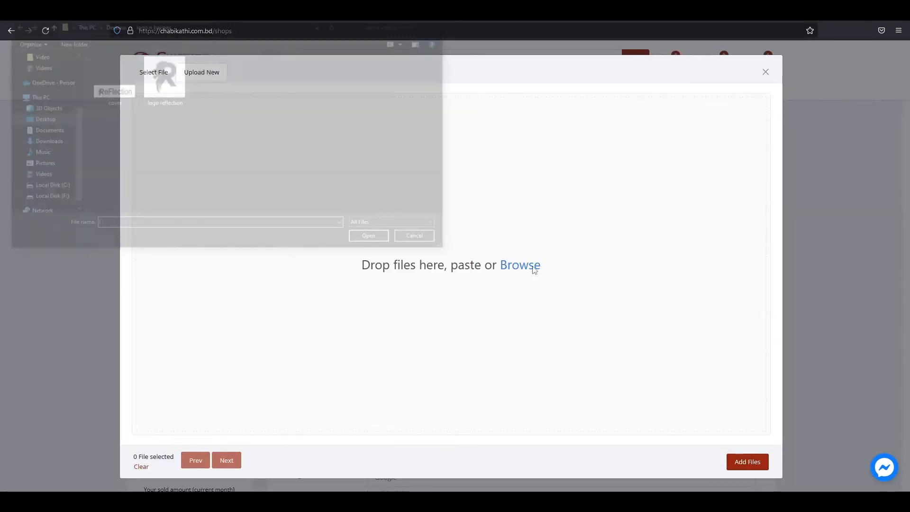
double_click(115, 94)
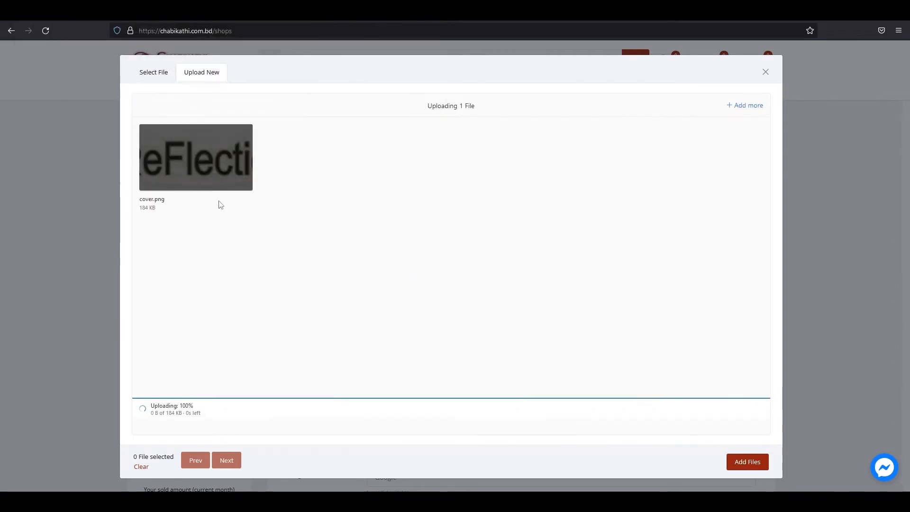
left_click(747, 461)
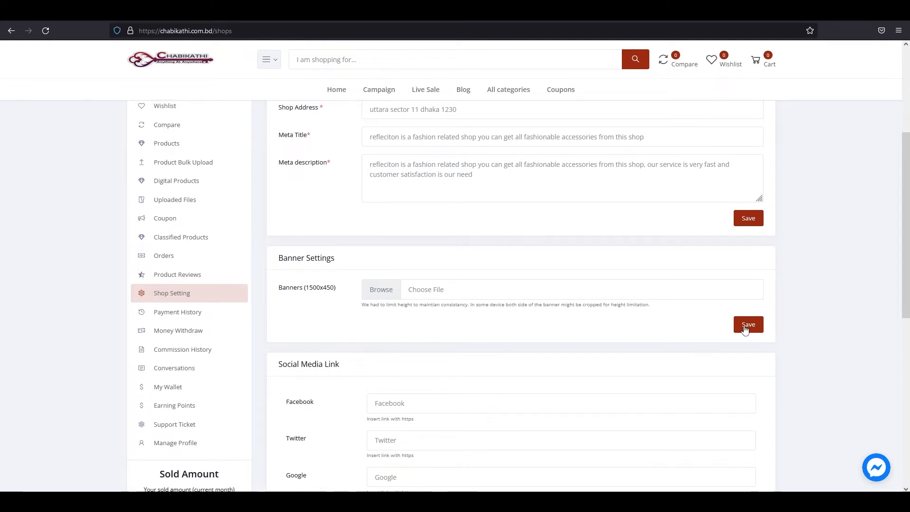
left_click(745, 329)
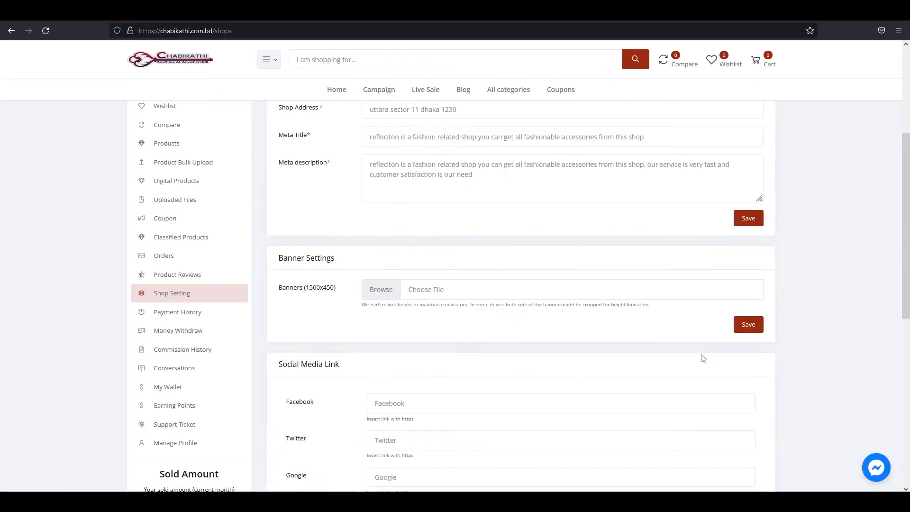
Save the Social Media Link settings and return to the seller dashboard.
scroll(702, 358, "down", 2)
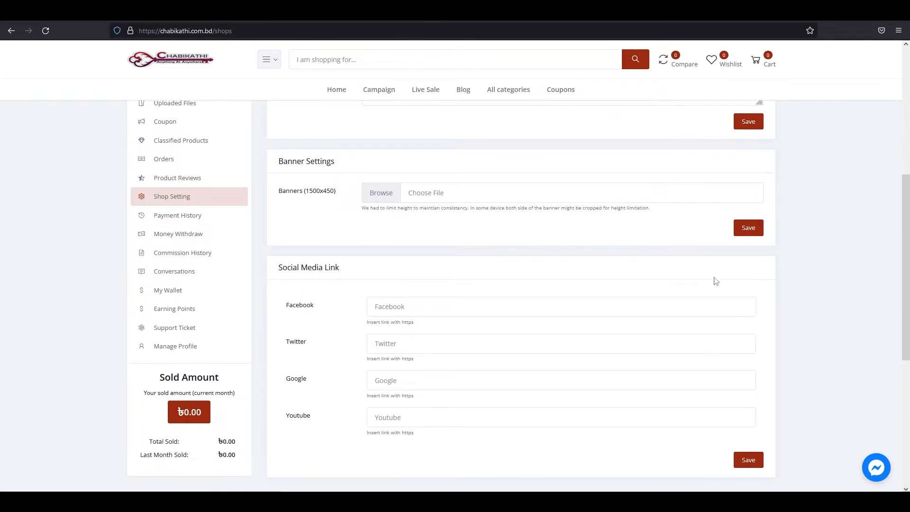
scroll(436, 291, "down", 1)
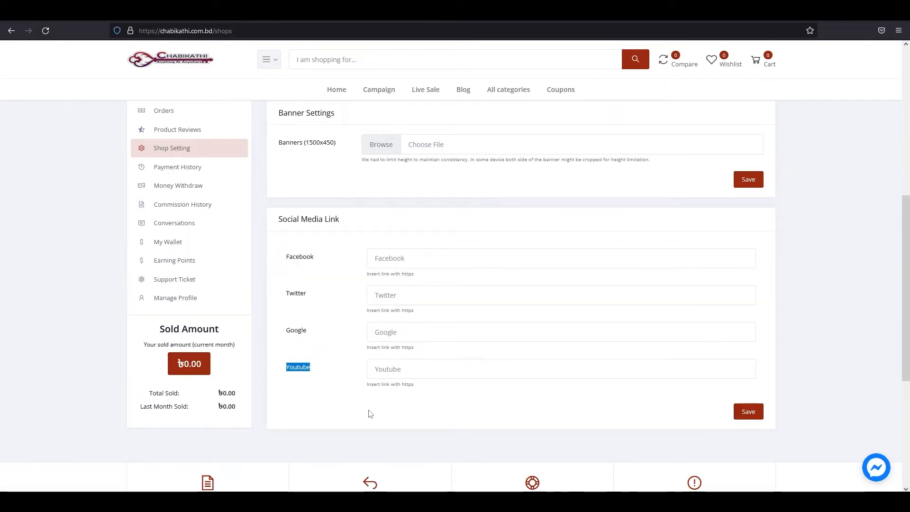
left_click(751, 414)
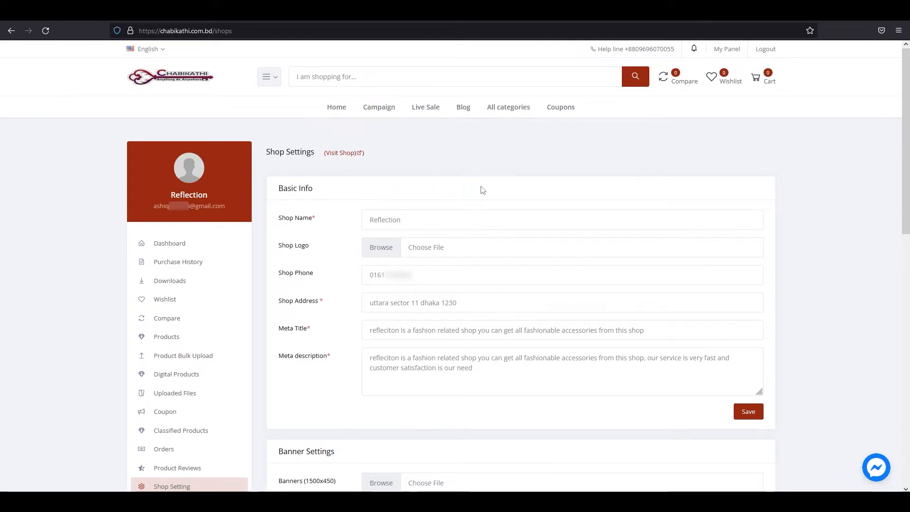
left_click(206, 246)
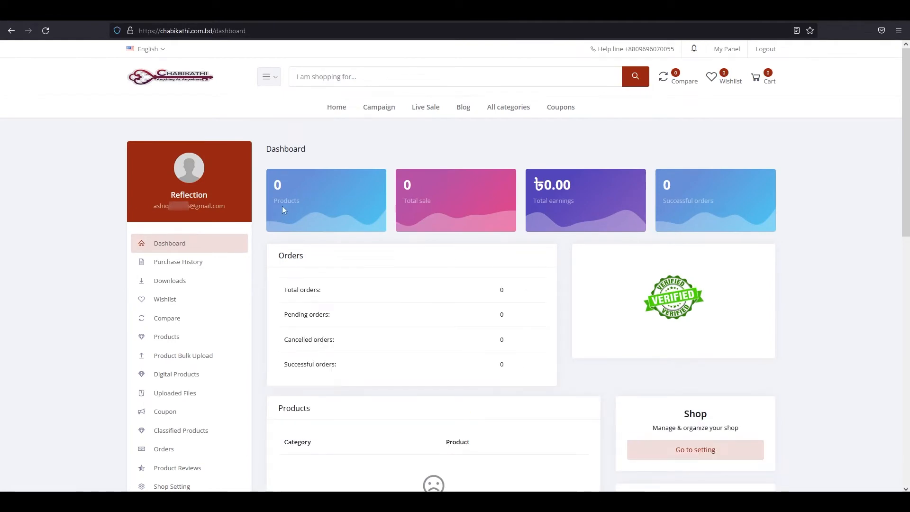
Review the dashboard's zero products, sales and orders cards, then go to Purchase History.
left_click(282, 206)
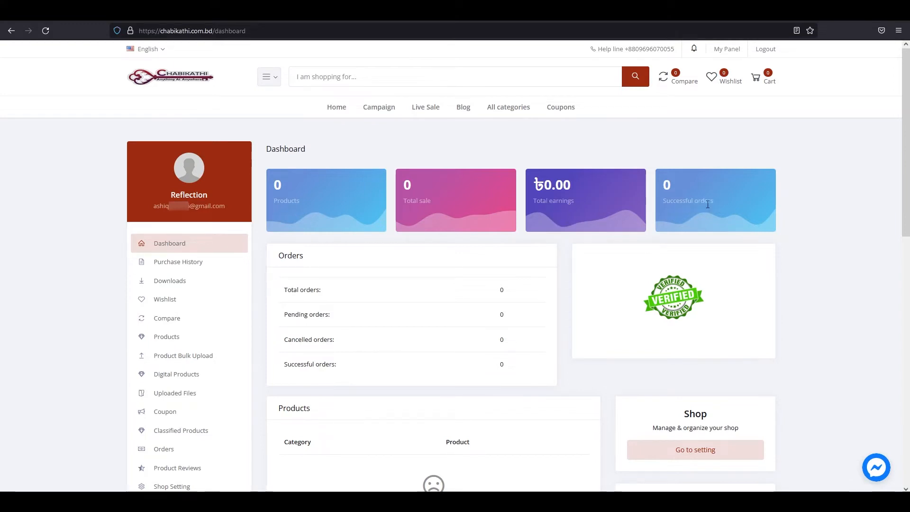
left_click(698, 209)
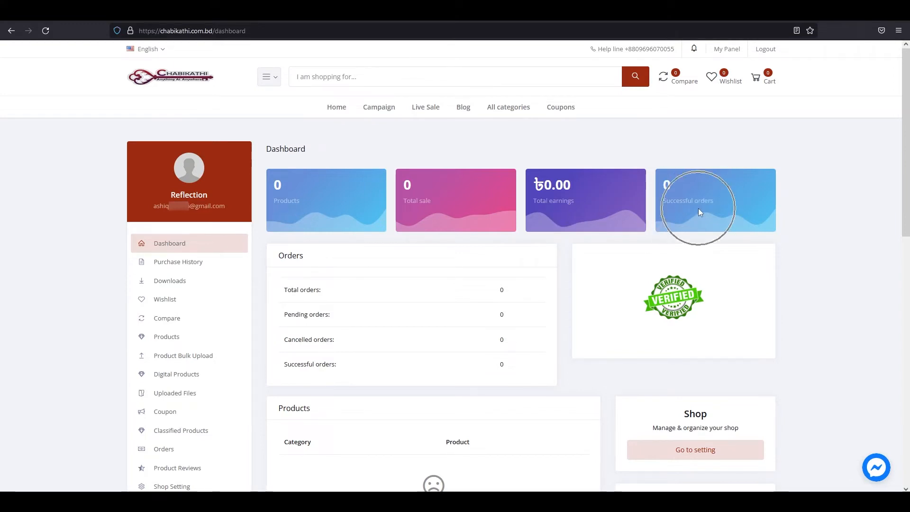
left_click(698, 208)
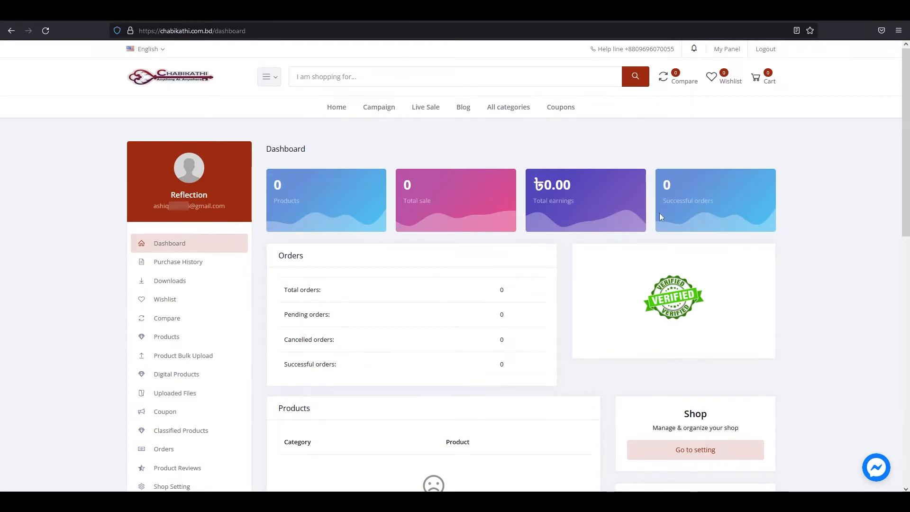
left_click(196, 265)
left_click(197, 268)
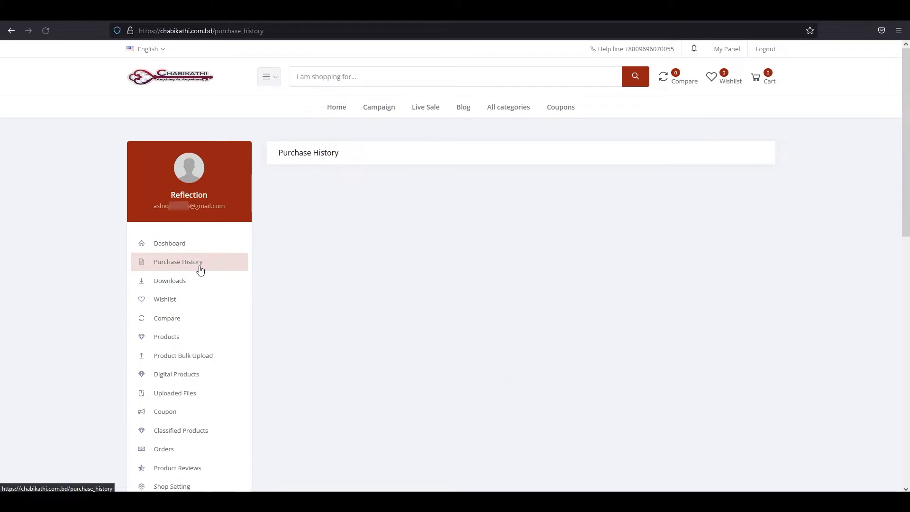
Browse the empty Downloads, Wishlist and Compare pages, then open the empty Products list.
left_click(191, 286)
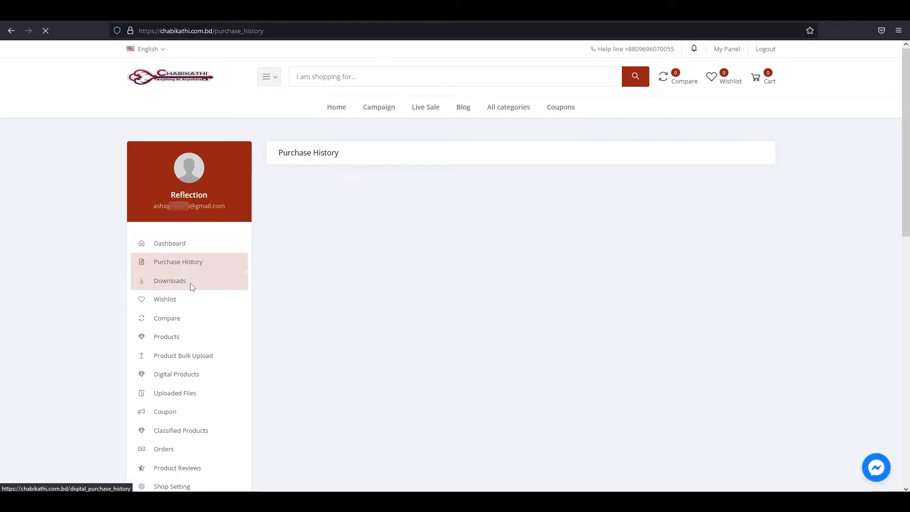
left_click(191, 287)
left_click(191, 287)
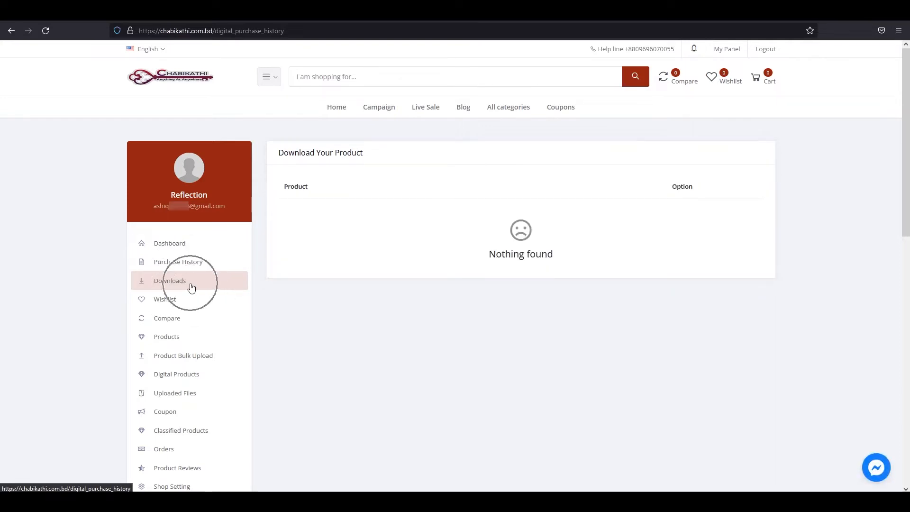
left_click(191, 286)
left_click(191, 284)
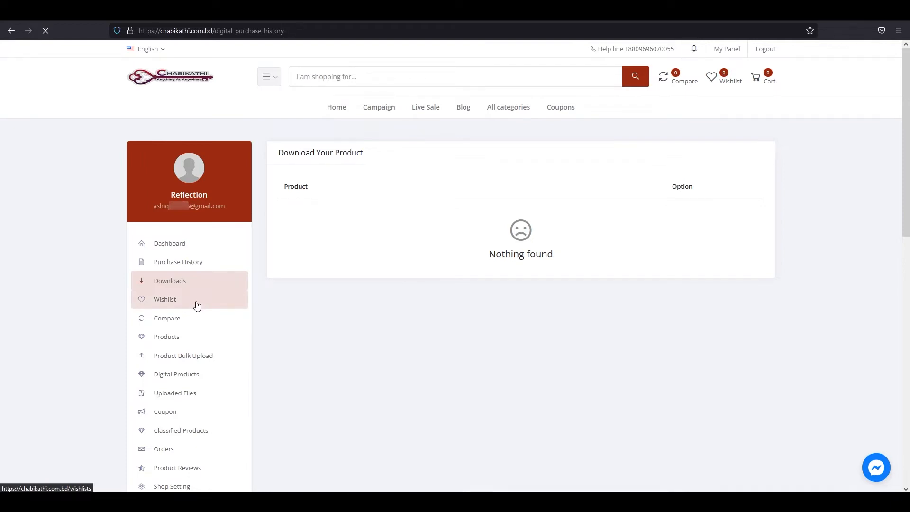
left_click(196, 306)
key("ctrl")
key("ctrl")
key("ctrl")
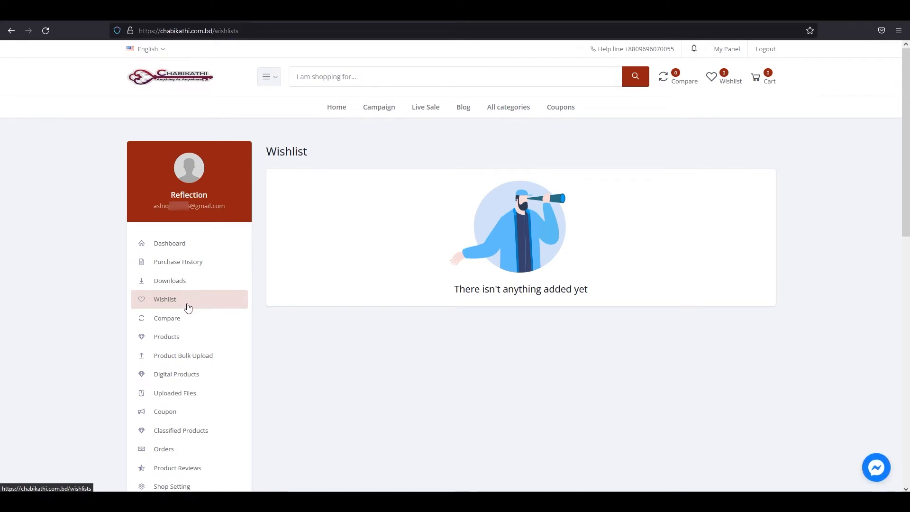
left_click(201, 328)
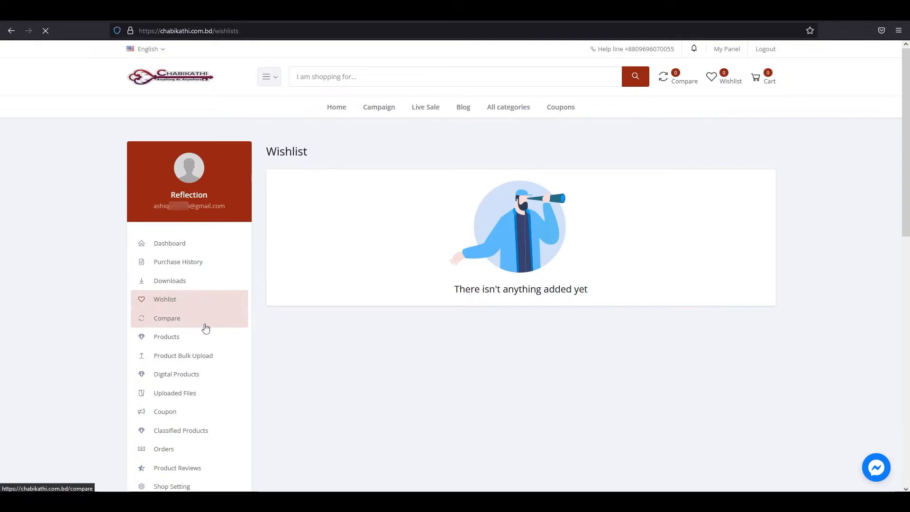
scroll(211, 327, "down", 2)
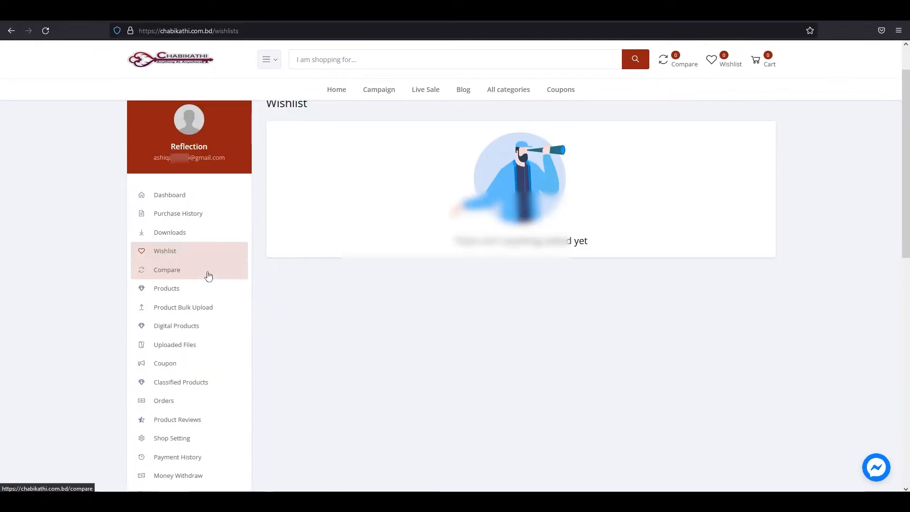
left_click(214, 274)
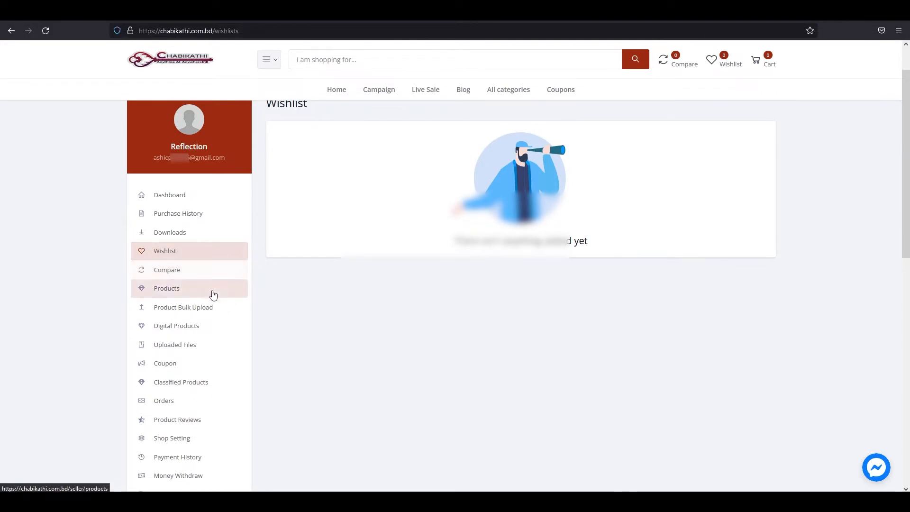
left_click(221, 292)
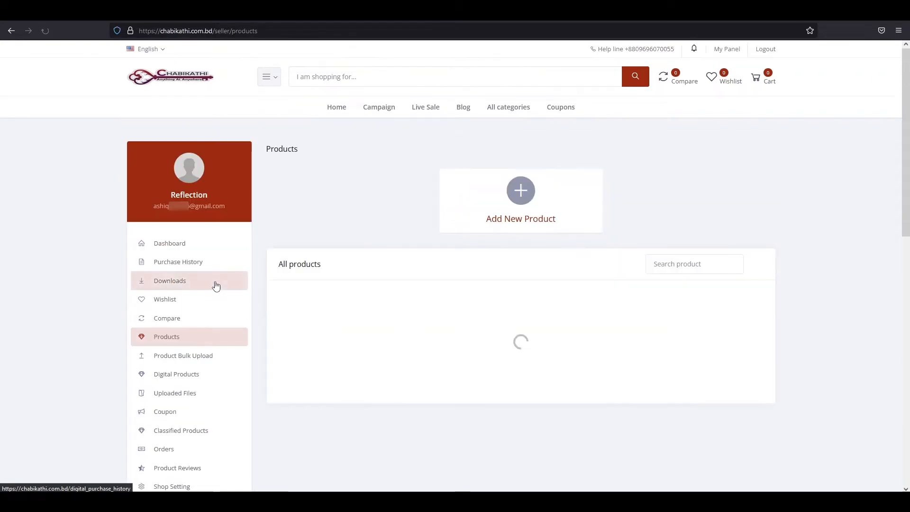
Open the Add Your Product form from the seller's product list.
left_click(208, 341)
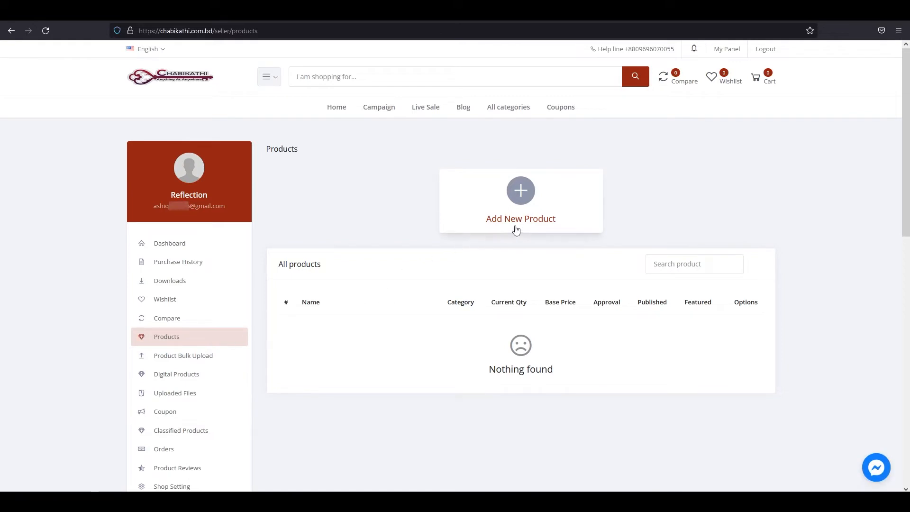
left_click(488, 231)
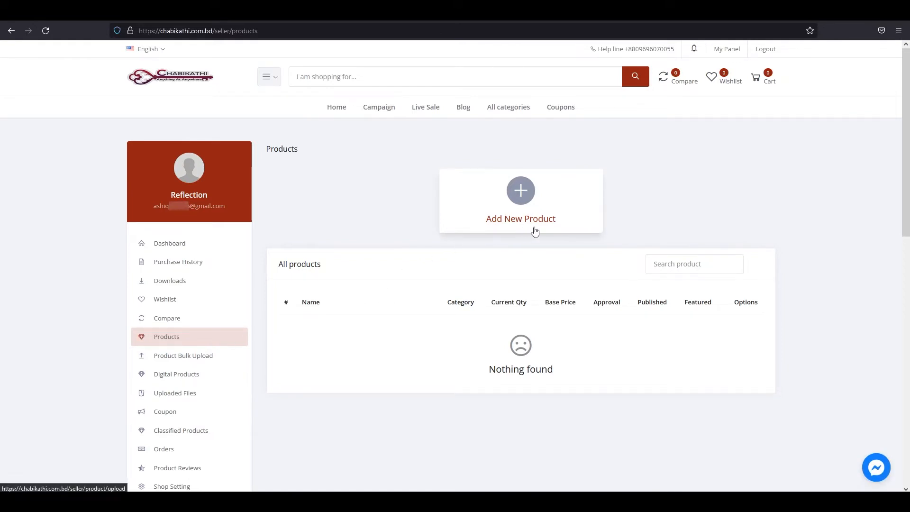
left_click_drag(261, 153, 324, 157)
left_click(340, 157)
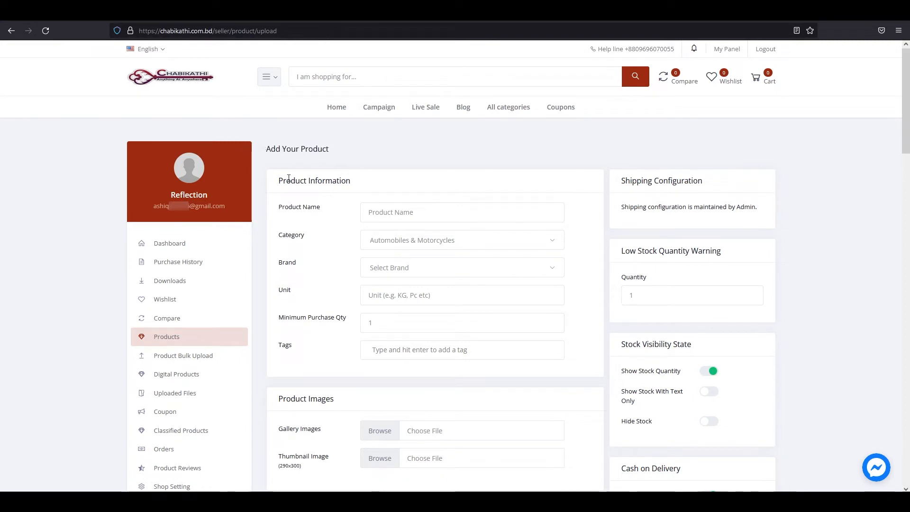
left_click_drag(282, 182, 365, 189)
left_click(365, 189)
left_click_drag(277, 207, 336, 220)
left_click(336, 216)
Enter 'sunglass' as the product name.
left_click(404, 214)
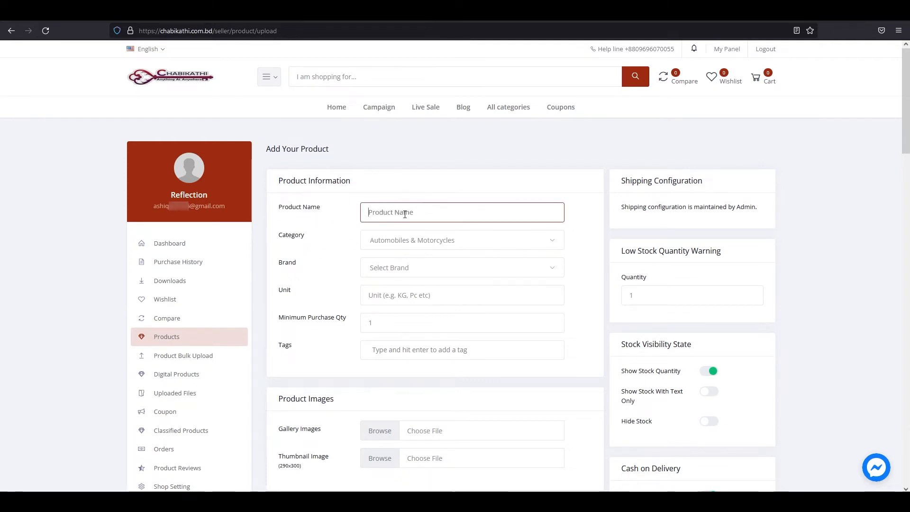
left_click(373, 217)
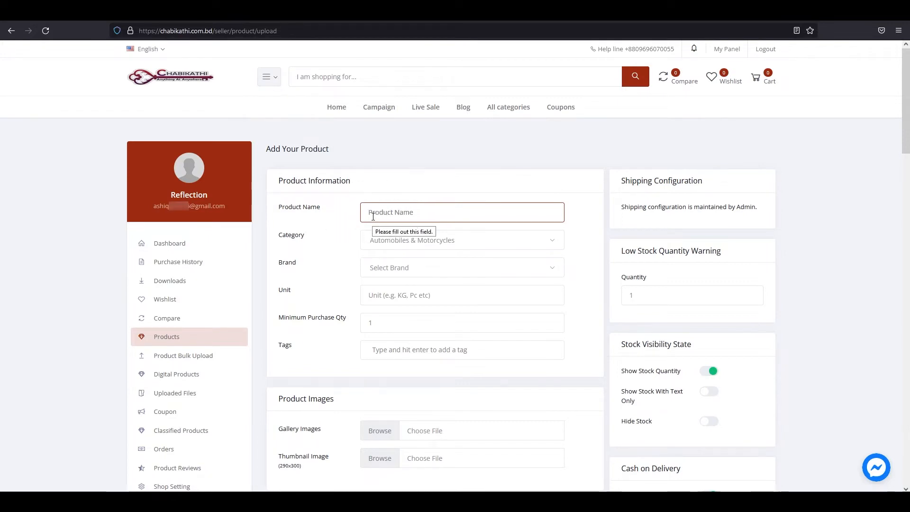
type("sunglass")
left_click(353, 245)
left_click_drag(284, 242, 307, 244)
left_click(330, 243)
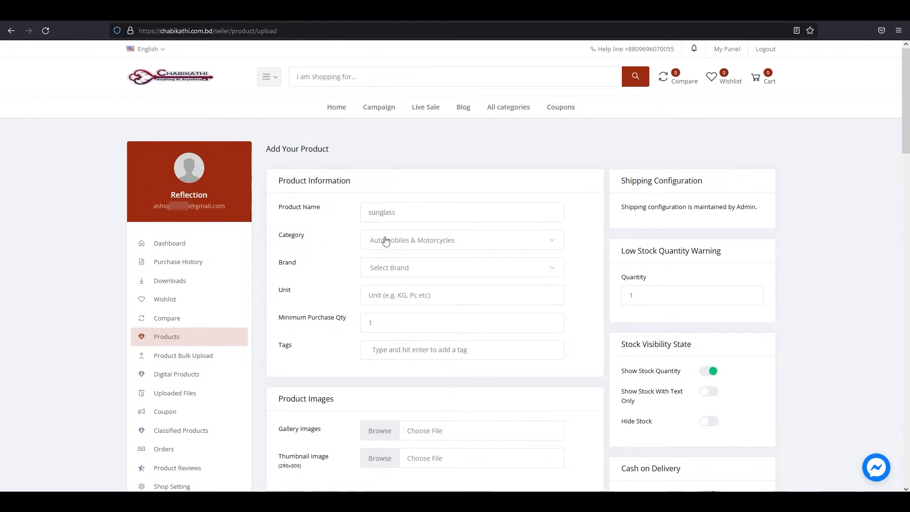
Search the category list for "men's g" and set the category to Men's Glasses.
left_click(486, 240)
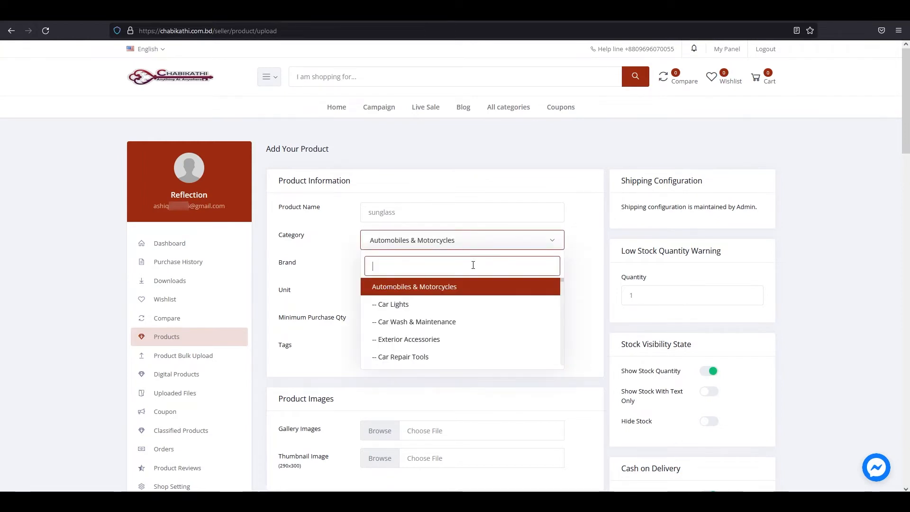
type("mens")
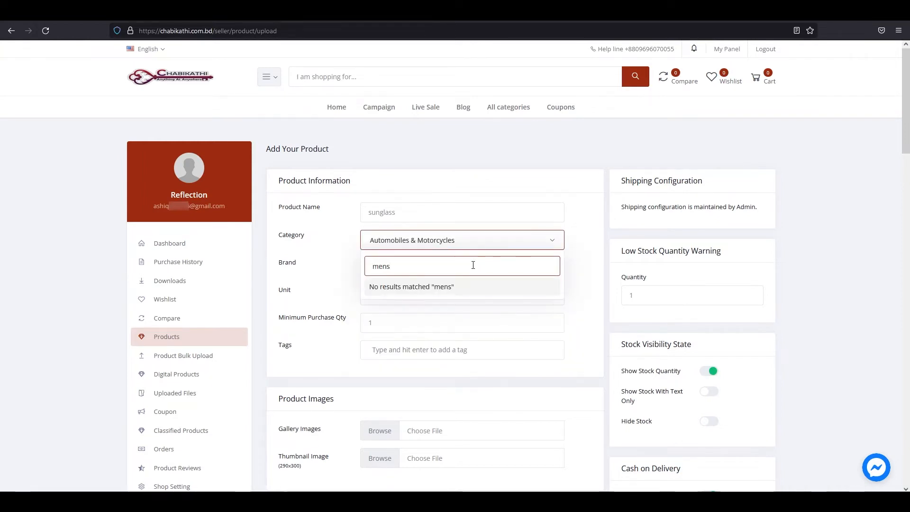
key("BackSpace")
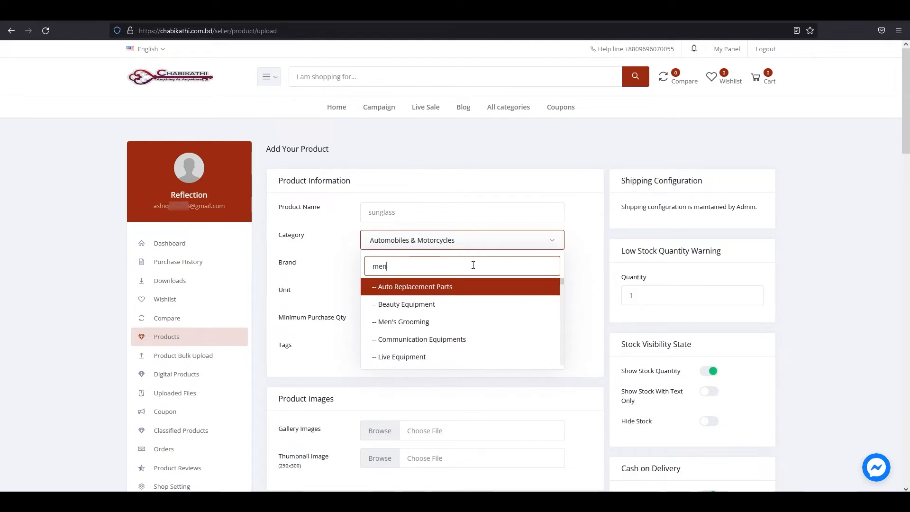
type("'s")
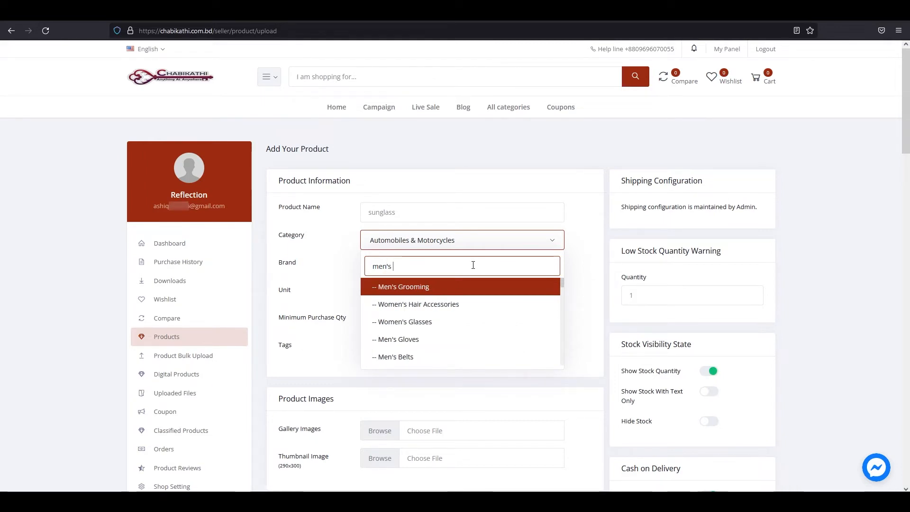
type(" g")
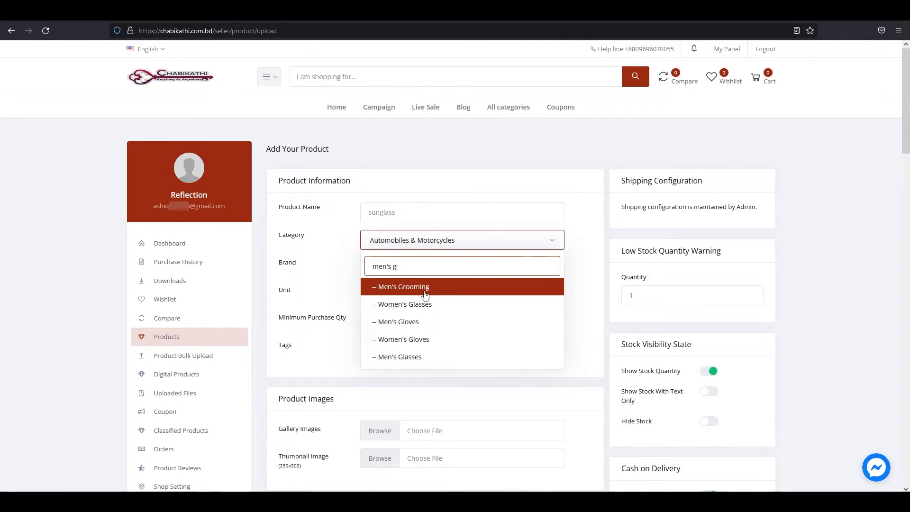
left_click(422, 360)
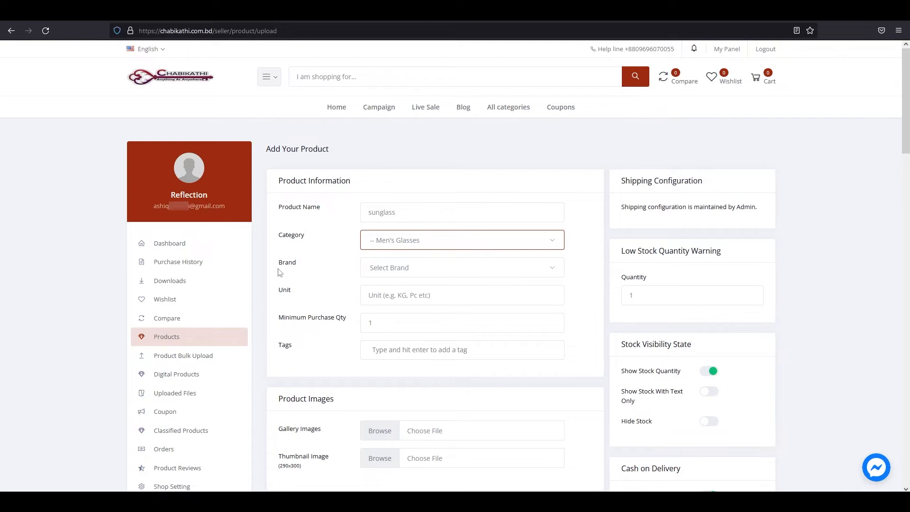
Set the product brand to Ray Ban.
left_click_drag(284, 268, 302, 268)
left_click(296, 266)
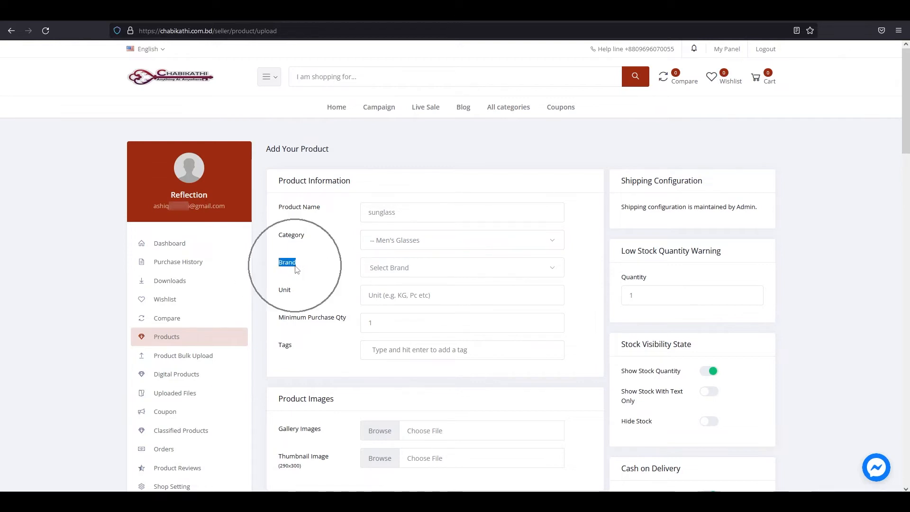
left_click(412, 271)
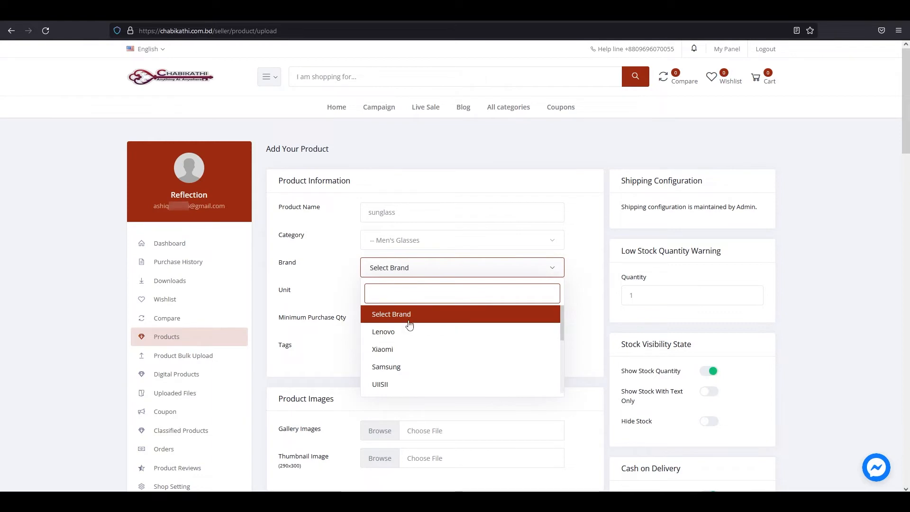
scroll(402, 355, "down", 2)
scroll(396, 377, "down", 2)
left_click(398, 338)
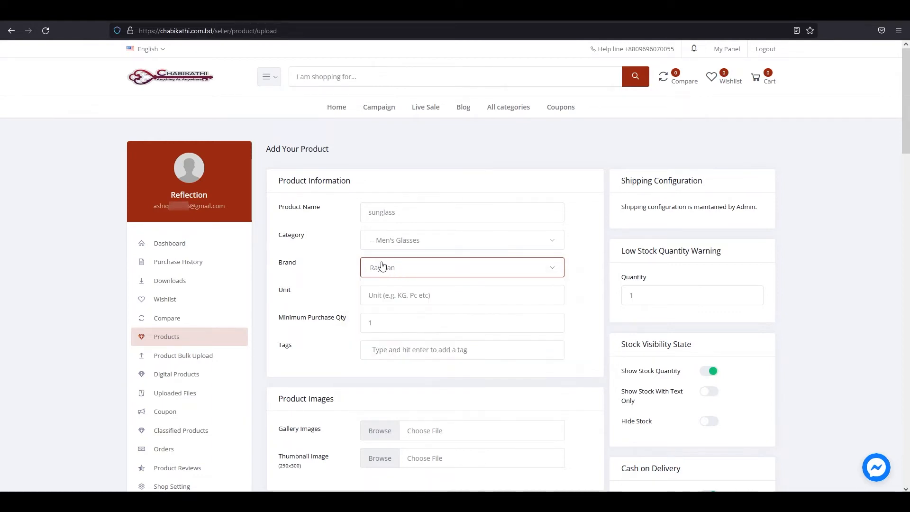
Set the product unit to pc and keep the minimum purchase quantity at 1.
left_click_drag(280, 292, 295, 292)
left_click(295, 292)
key("ctrl")
left_click(394, 300)
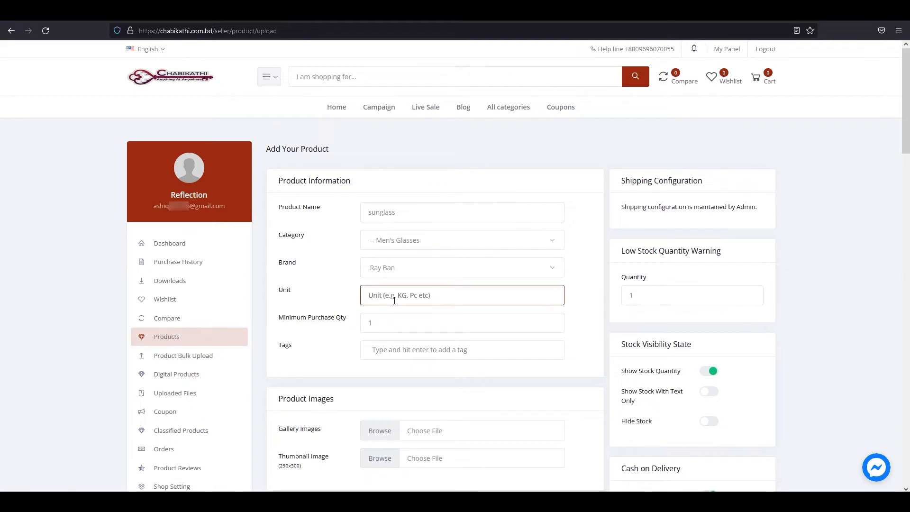
type("pc")
left_click(329, 309)
left_click_drag(272, 326, 348, 326)
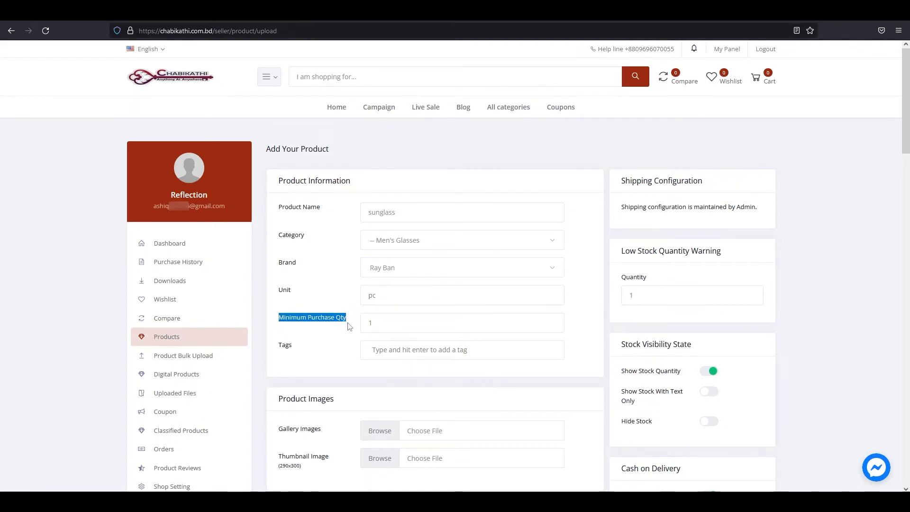
left_click(349, 325)
double_click(380, 323)
left_click(384, 329)
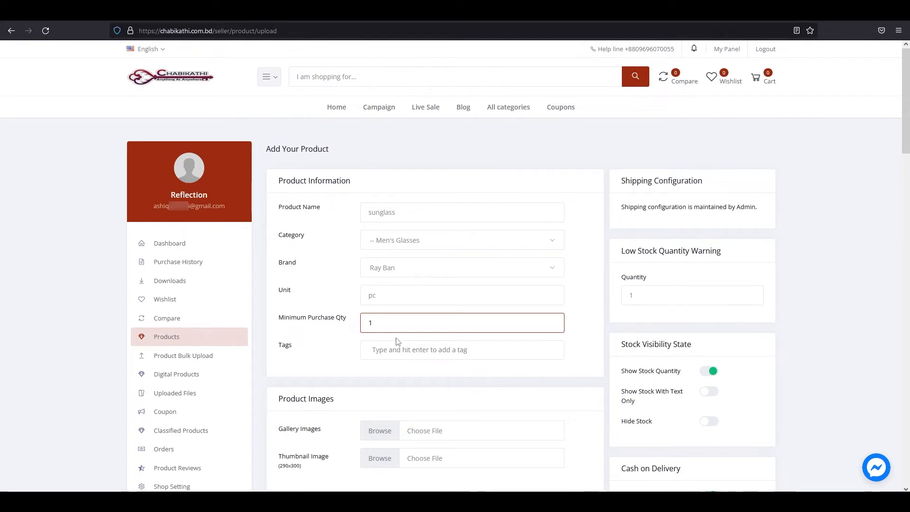
double_click(376, 324)
left_click_drag(375, 329, 365, 330)
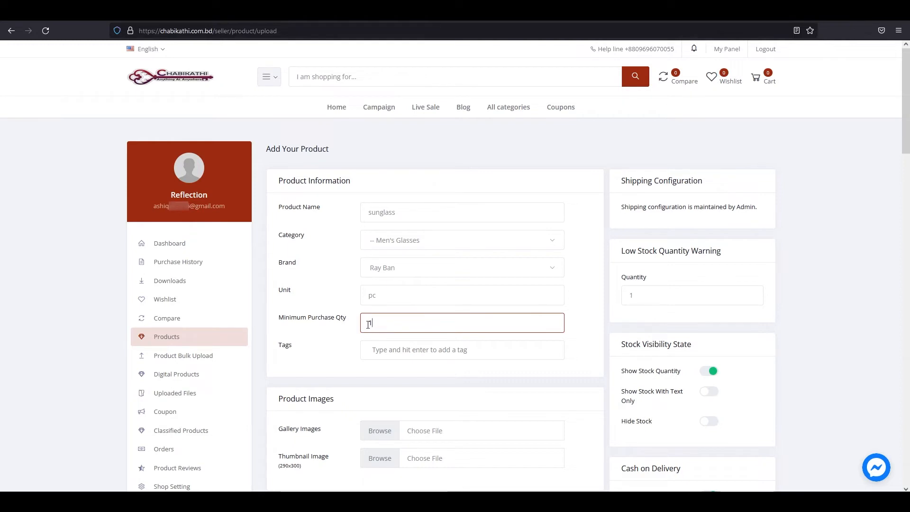
left_click(280, 352)
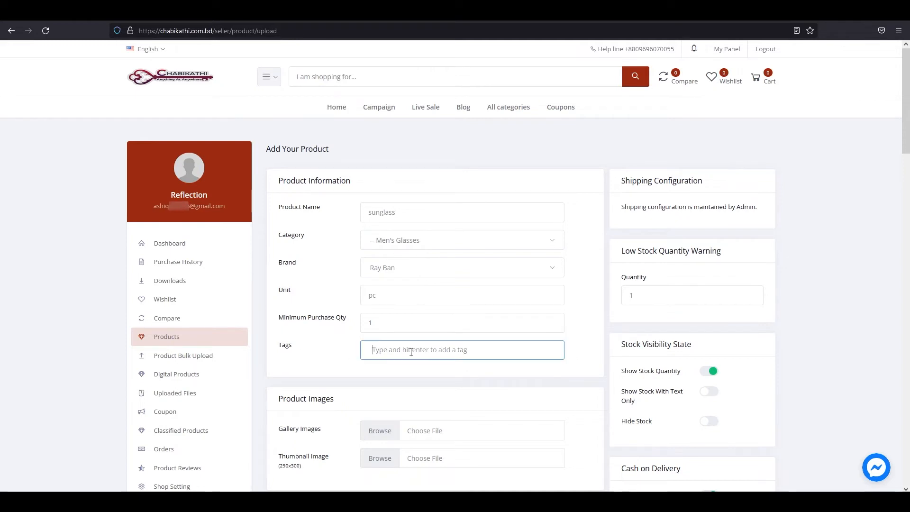
Add the tags sunglass, mens glass, fashion and polaraized glass.
left_click(375, 351)
left_click(386, 352)
type("sunglass")
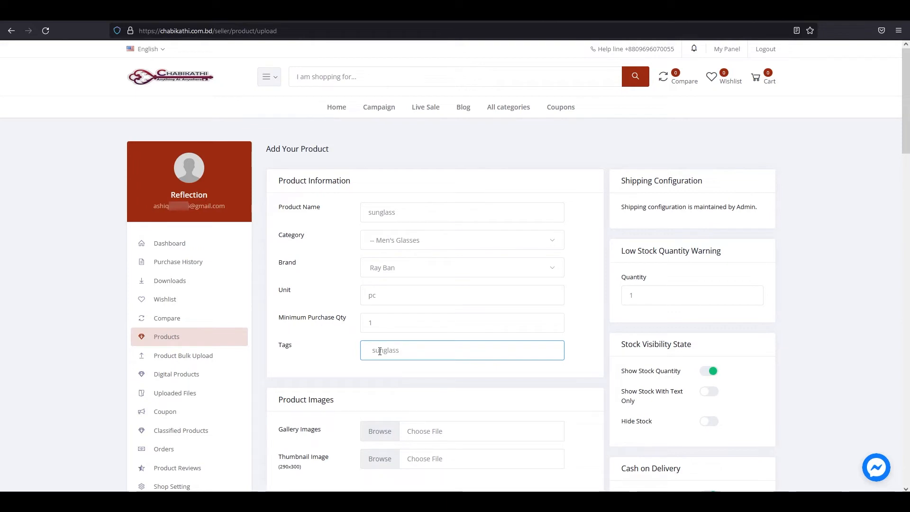
key("Return")
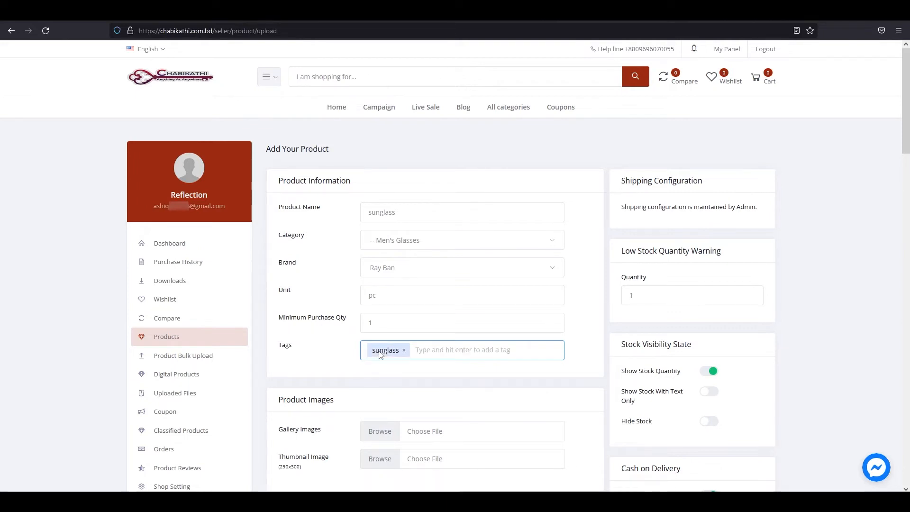
type("mens glass")
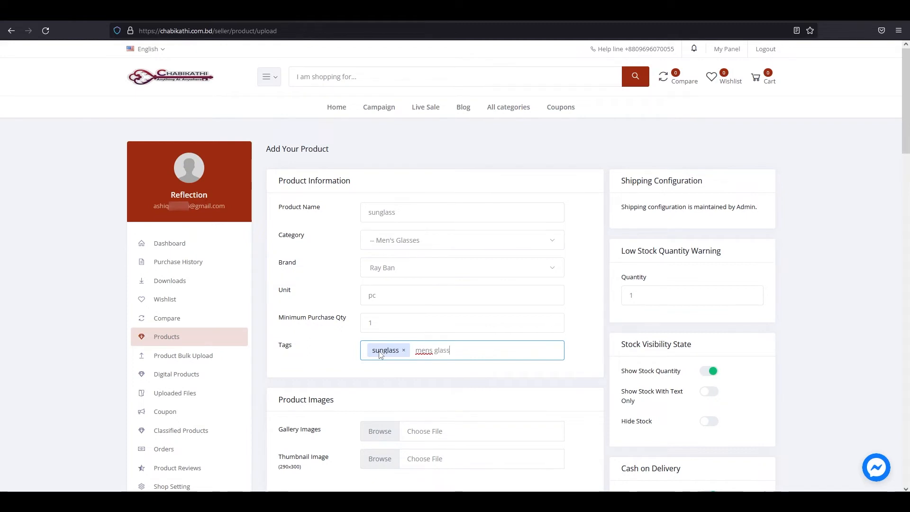
key("Return")
type("fashion")
key("Return")
type("pola")
type("raize")
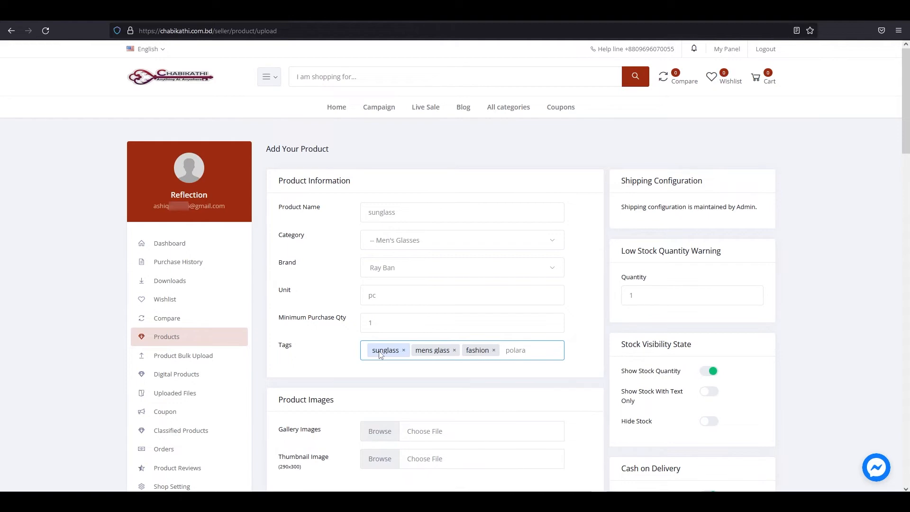
type("d glass")
key("Return")
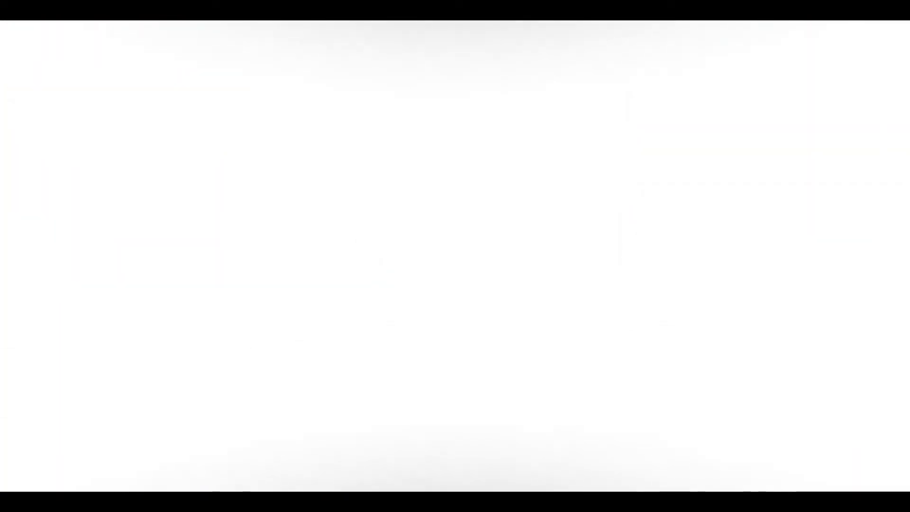
scroll(404, 321, "down", 3)
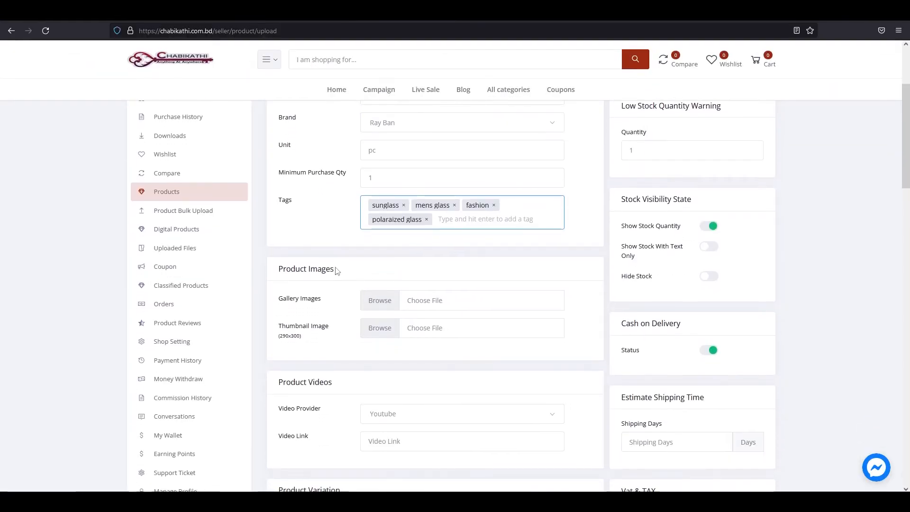
left_click(278, 276)
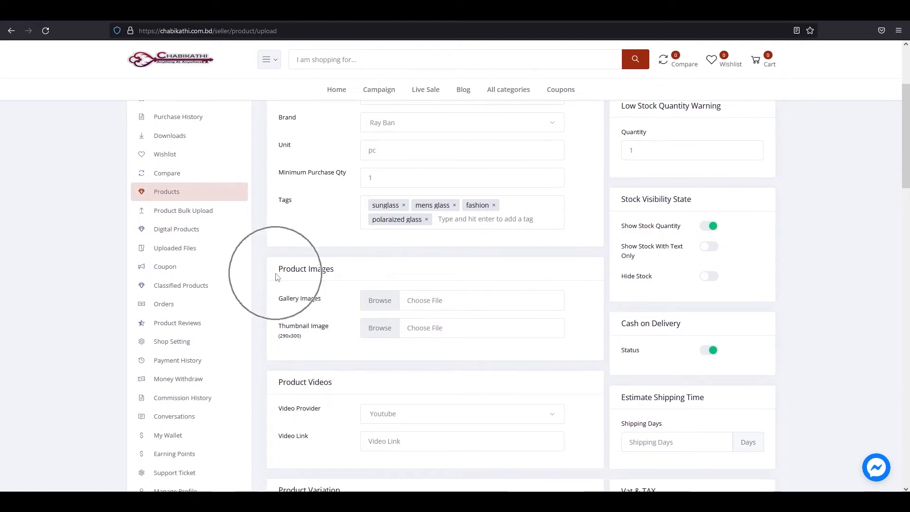
left_click_drag(276, 275, 332, 279)
left_click_drag(277, 301, 325, 306)
left_click(328, 303)
key("ctrl")
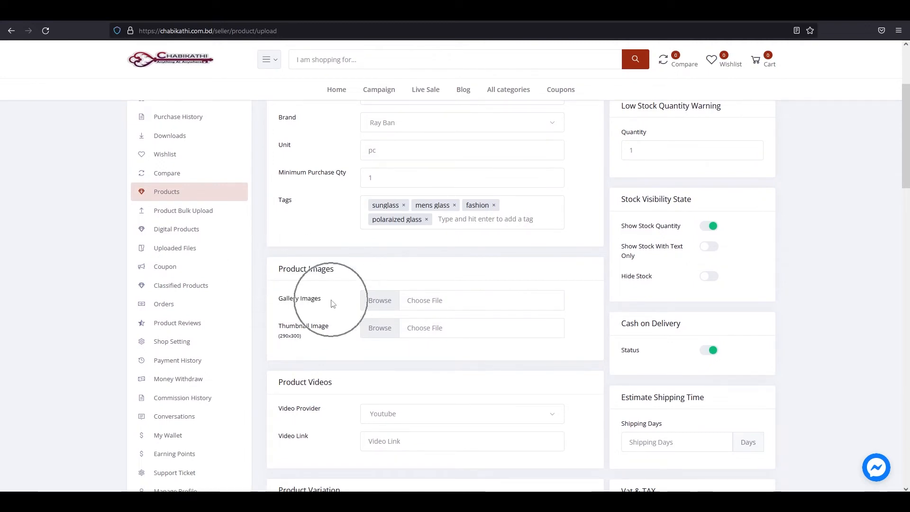
Upload the first sunglass photo from the Desktop Product folder for the gallery images.
left_click(388, 305)
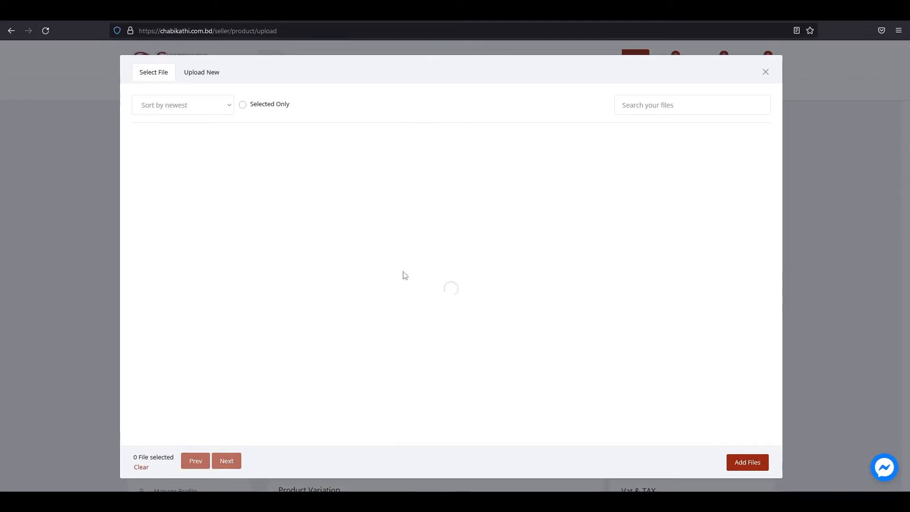
left_click(196, 74)
left_click(520, 265)
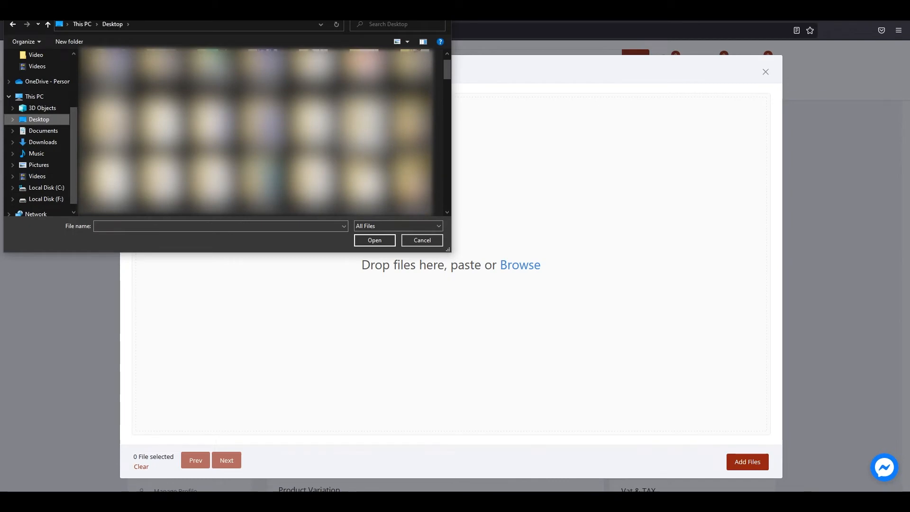
double_click(261, 186)
double_click(110, 78)
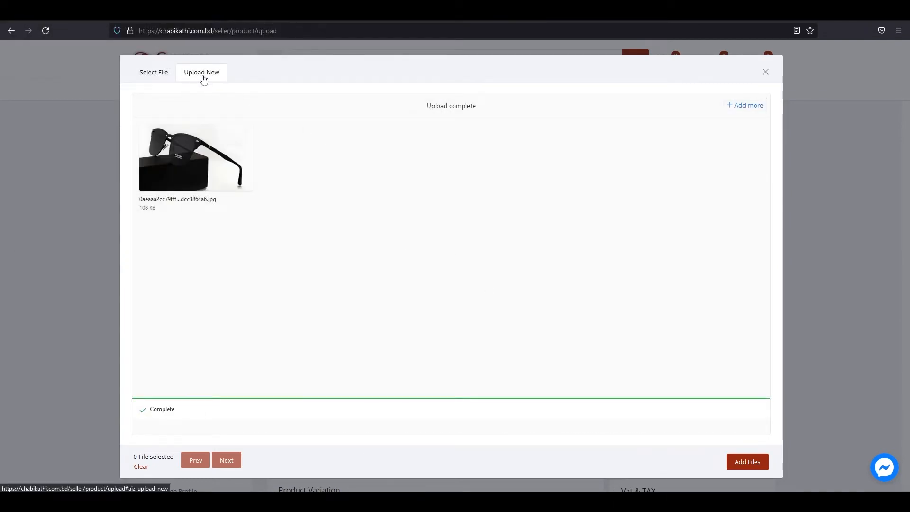
Add the second and third sunglass photos and confirm all three files.
left_click(749, 106)
left_click(517, 278)
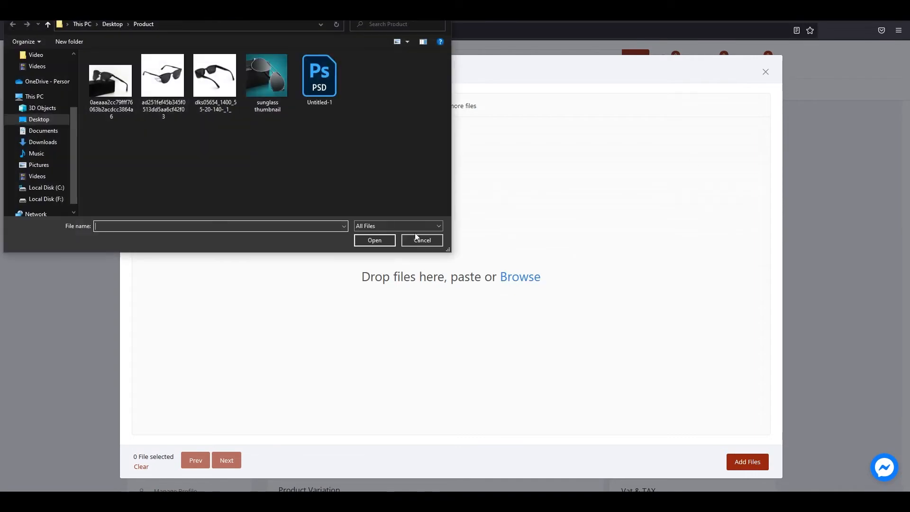
double_click(162, 78)
left_click(743, 107)
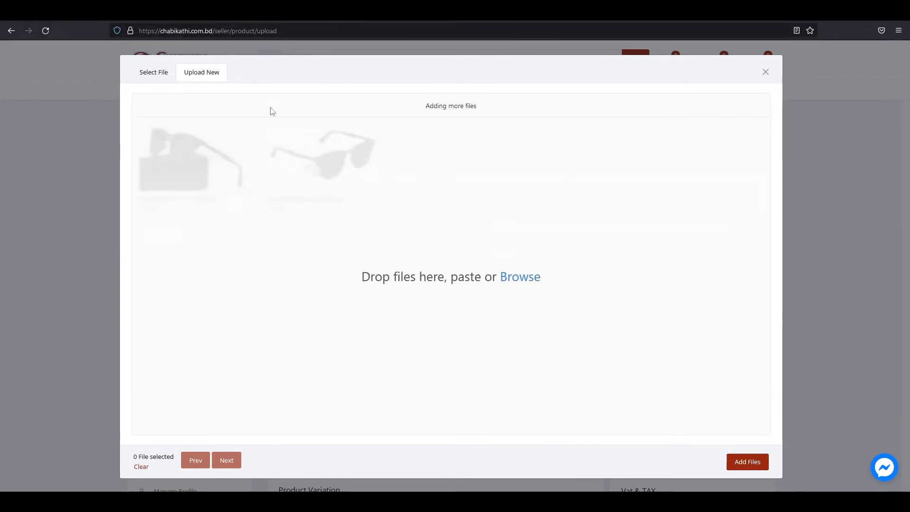
left_click(520, 277)
double_click(214, 75)
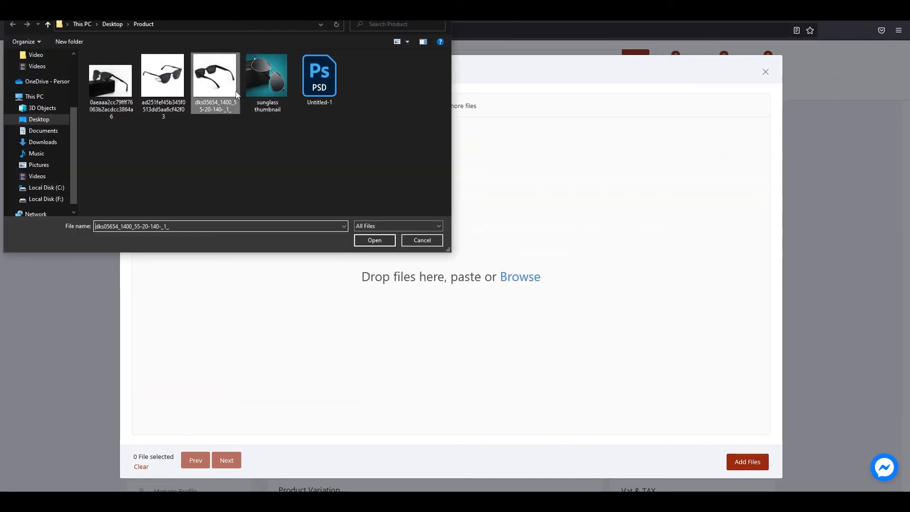
left_click(754, 464)
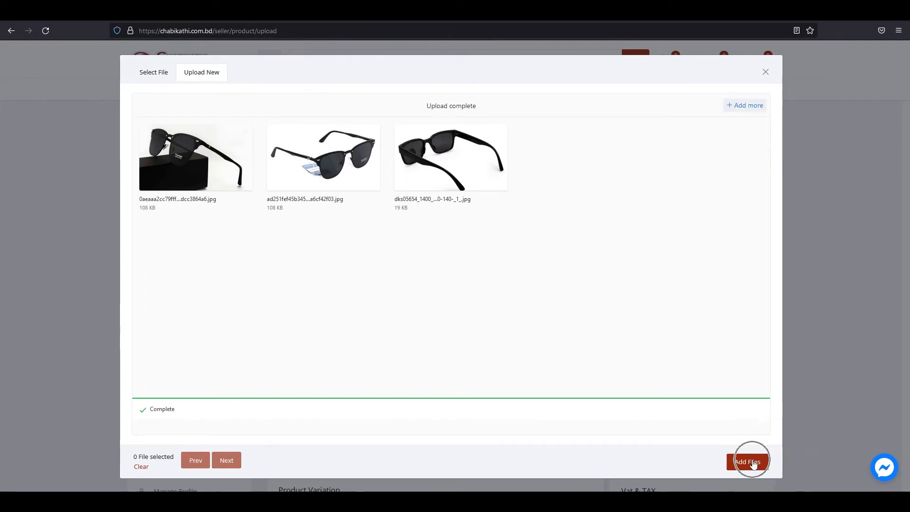
scroll(360, 294, "down", 2)
left_click_drag(277, 284, 333, 286)
left_click(333, 285)
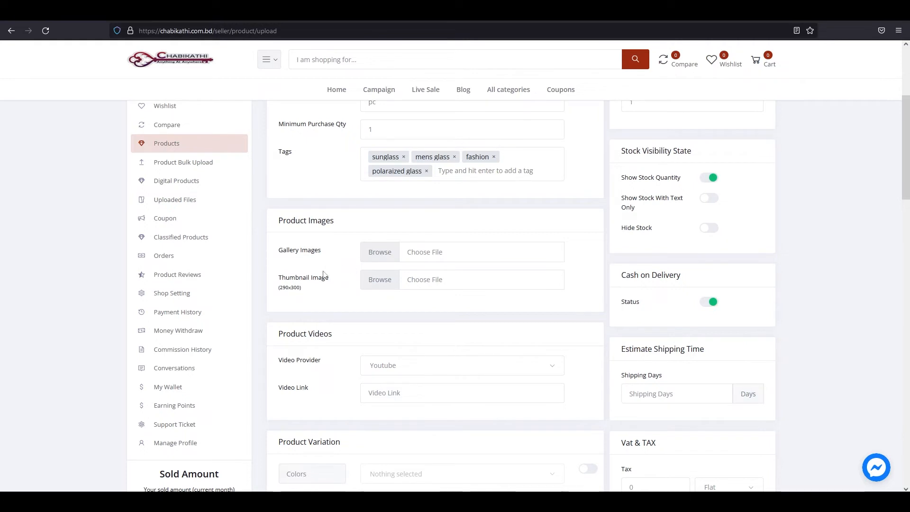
Upload the 'sunglass thumbnail' image (290x300) as the product's thumbnail file.
left_click_drag(279, 293, 305, 296)
left_click(302, 293)
left_click_drag(277, 295, 307, 295)
left_click(307, 294)
left_click(386, 281)
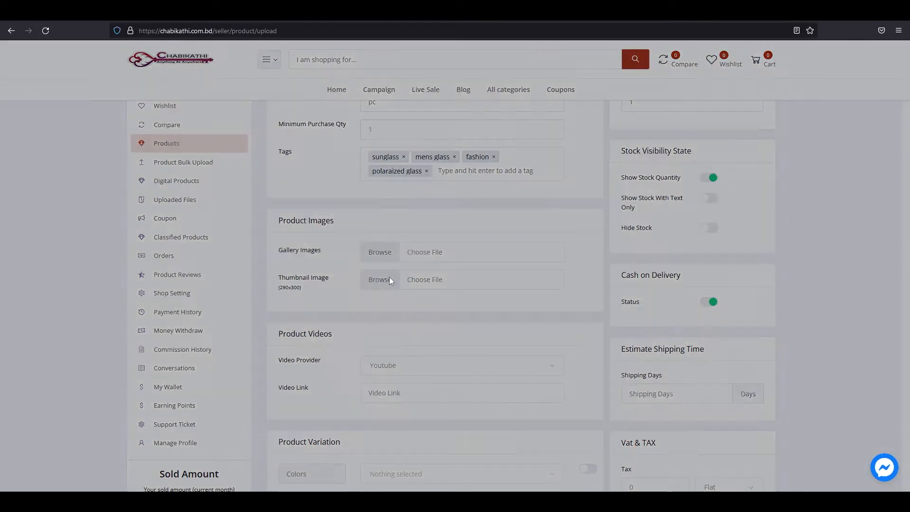
left_click(202, 74)
left_click(511, 266)
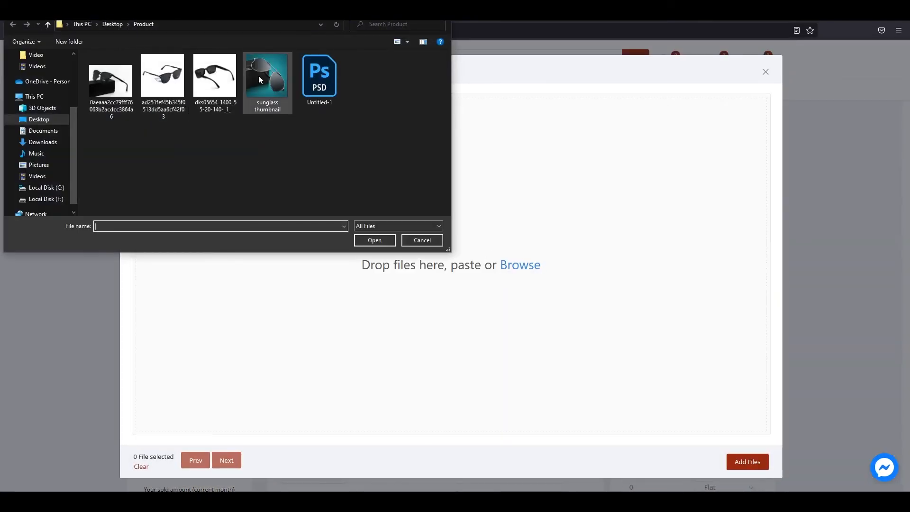
double_click(251, 78)
left_click(744, 465)
scroll(308, 303, "down", 2)
triple_click(292, 248)
left_click(336, 245)
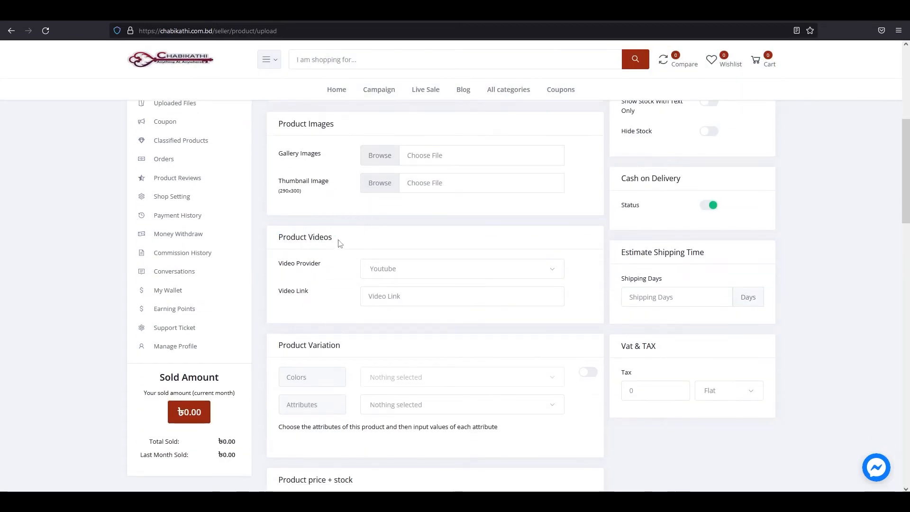
Set the Video Provider to Youtube.
triple_click(335, 245)
left_click(338, 247)
left_click_drag(279, 273, 326, 271)
left_click(325, 267)
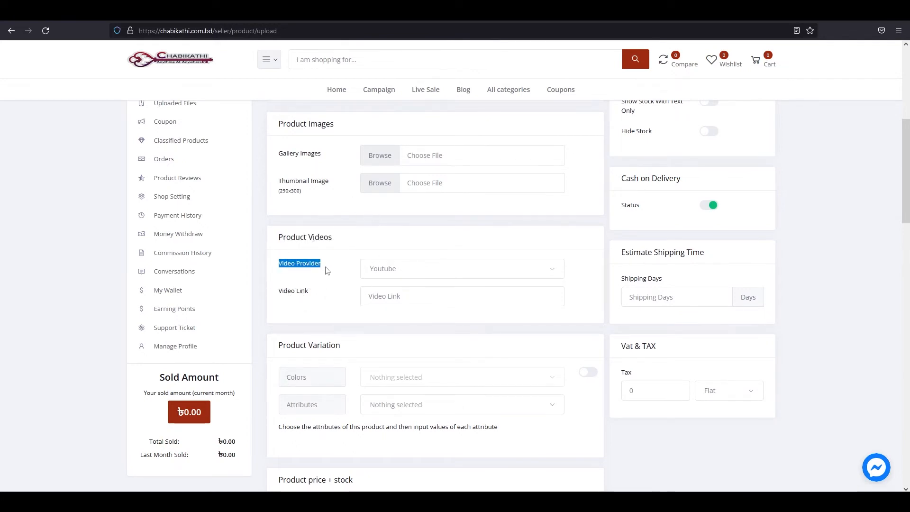
left_click(549, 276)
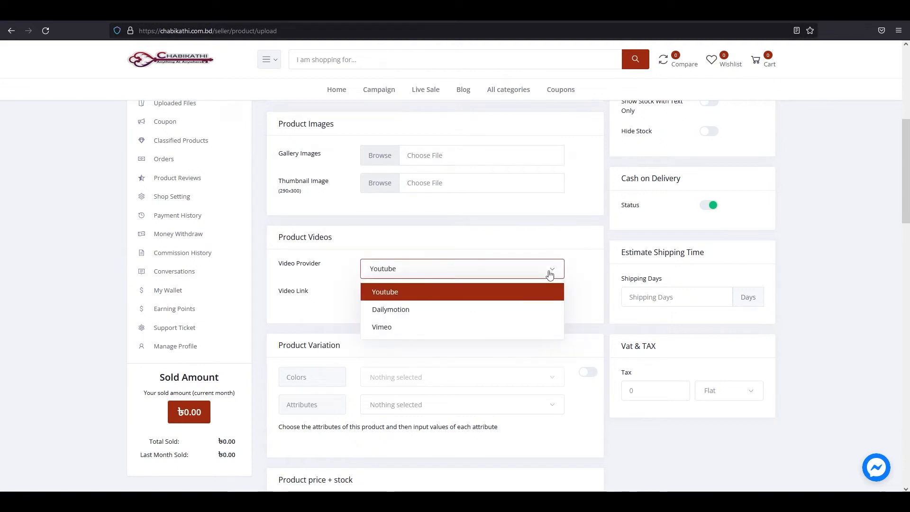
left_click(401, 310)
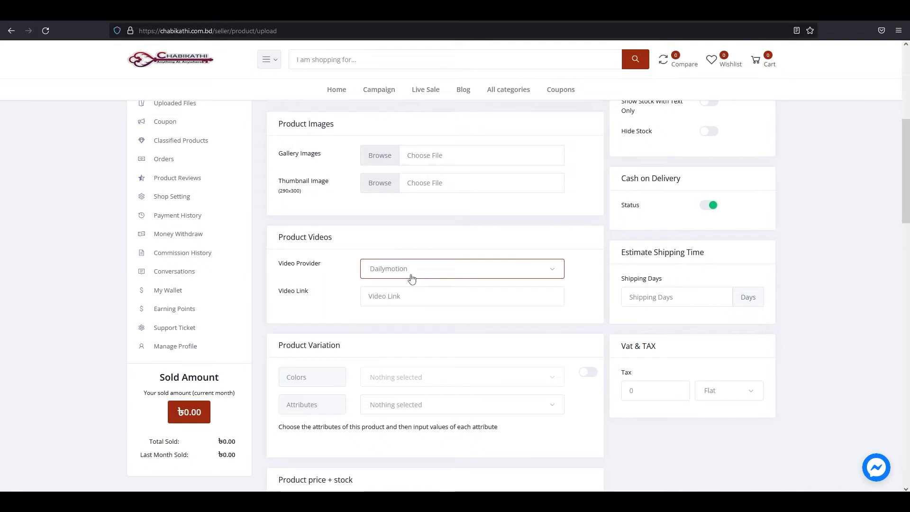
left_click(411, 278)
left_click(401, 328)
left_click(424, 275)
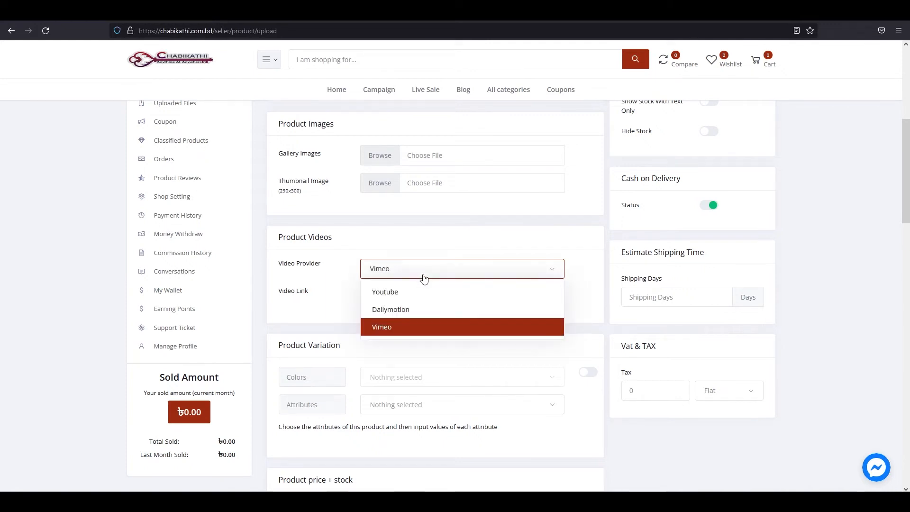
left_click(404, 293)
Paste the YouTube watch URL into the Video Link field.
left_click_drag(275, 295, 323, 302)
left_click(323, 299)
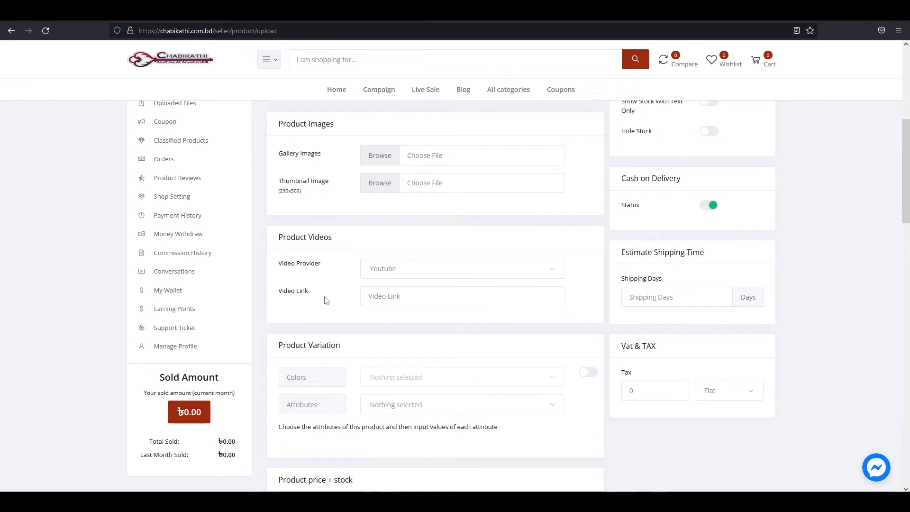
left_click(394, 298)
type("https://www.youtube.com/watch?v=qISv4FUjE84")
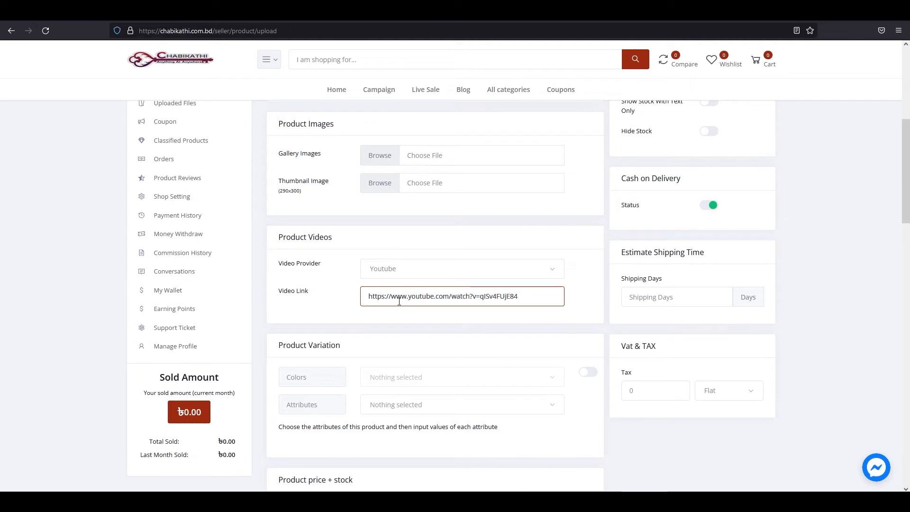
left_click(338, 301)
scroll(341, 304, "down", 2)
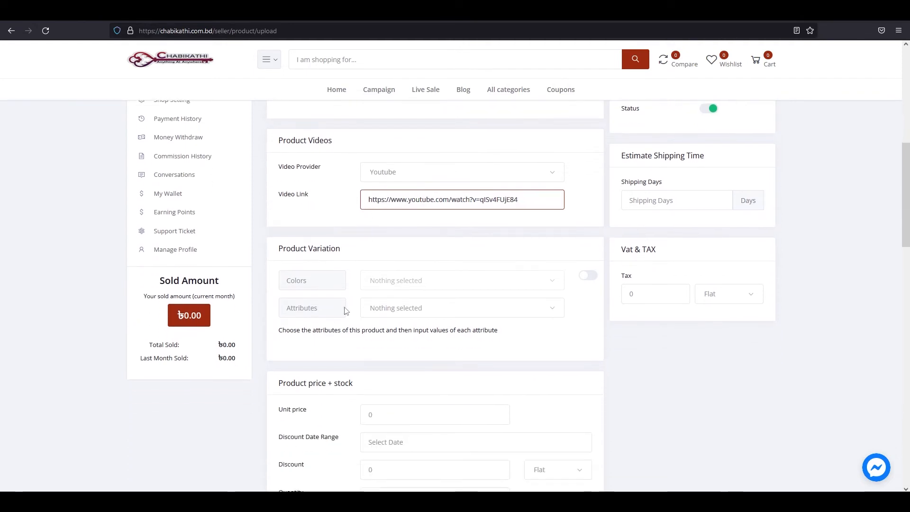
Turn on colour variations and choose Black as the product colour.
left_click_drag(279, 256, 342, 256)
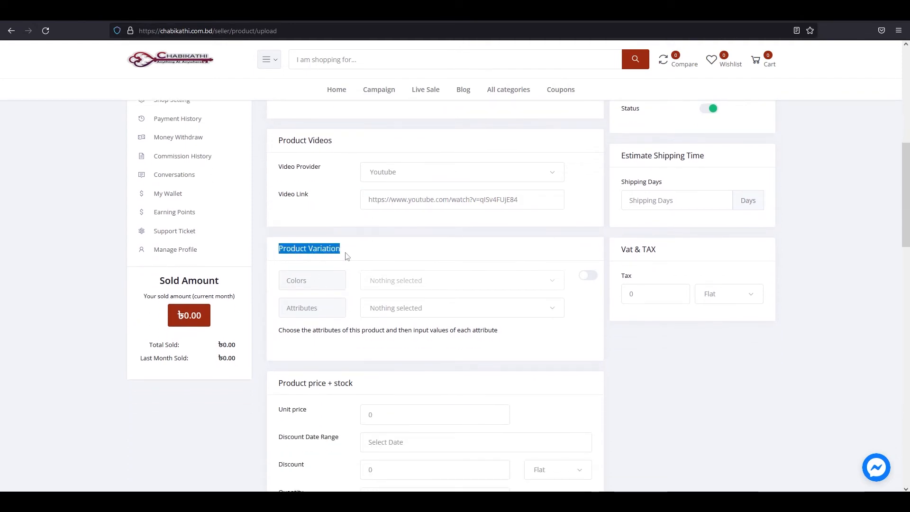
left_click(345, 256)
double_click(290, 289)
left_click(351, 274)
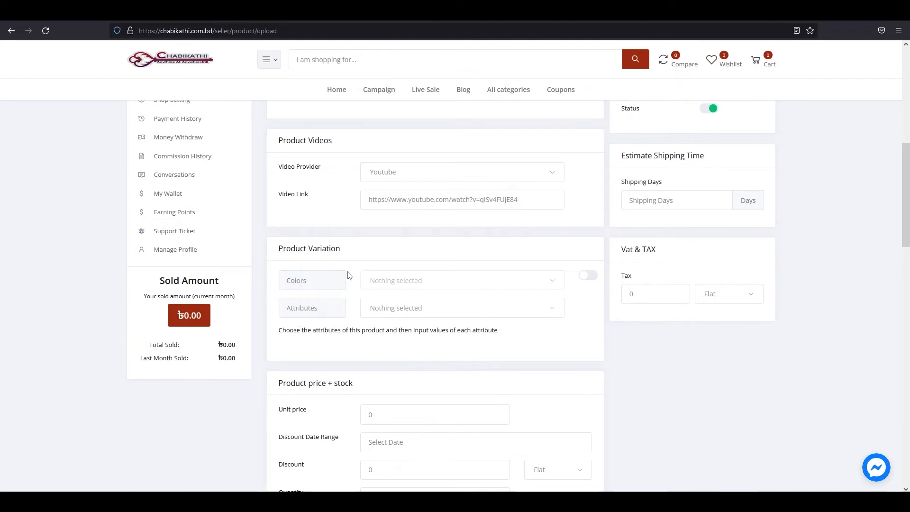
left_click_drag(284, 287, 314, 287)
left_click(322, 288)
left_click(512, 280)
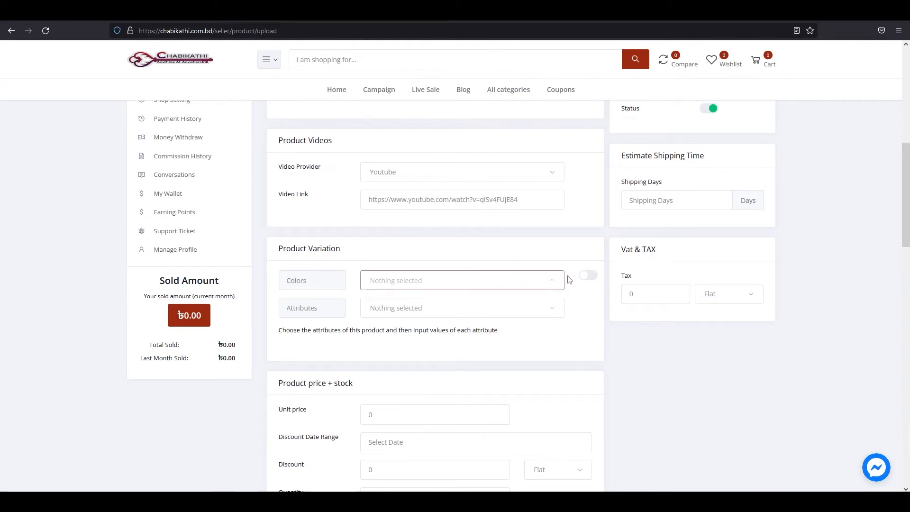
left_click(587, 276)
left_click(588, 276)
left_click(587, 280)
left_click(552, 280)
scroll(483, 242, "down", 3)
left_click(457, 220)
scroll(319, 339, "up", 1)
Add Size as a product variation attribute.
left_click_drag(289, 369, 318, 367)
left_click(334, 364)
left_click(544, 362)
left_click(392, 404)
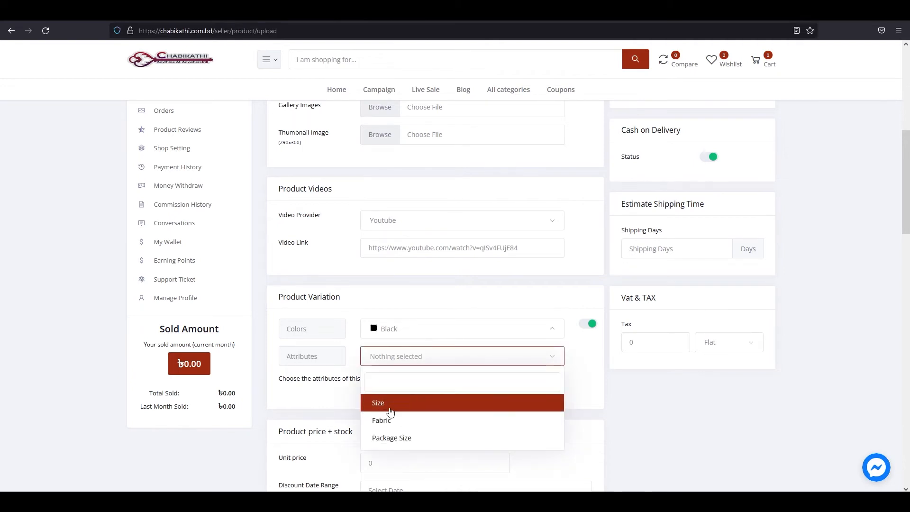
left_click(392, 420)
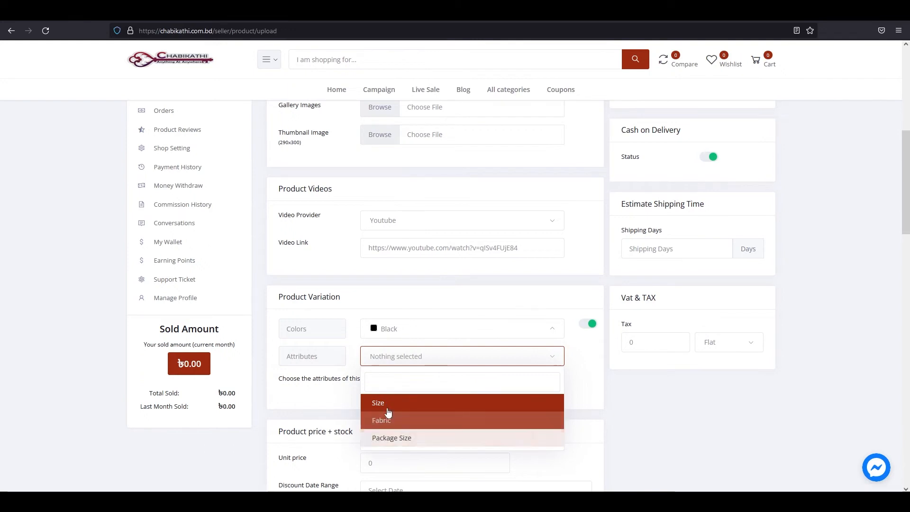
left_click(388, 404)
left_click(326, 399)
scroll(326, 399, "down", 1)
Search the Size values list for 'sma' and 's' but leave no size selected.
left_click(377, 370)
left_click(376, 369)
left_click(377, 370)
type("sma")
left_click(339, 388)
left_click(425, 368)
left_click(322, 354)
scroll(414, 368, "down", 1)
left_click(443, 317)
left_click(429, 315)
left_click(431, 320)
type("s")
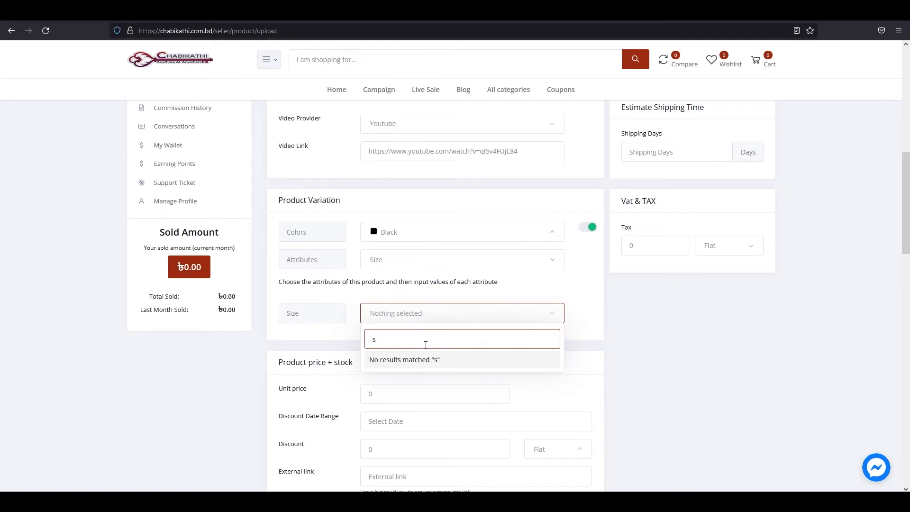
left_click(548, 315)
left_click(319, 308)
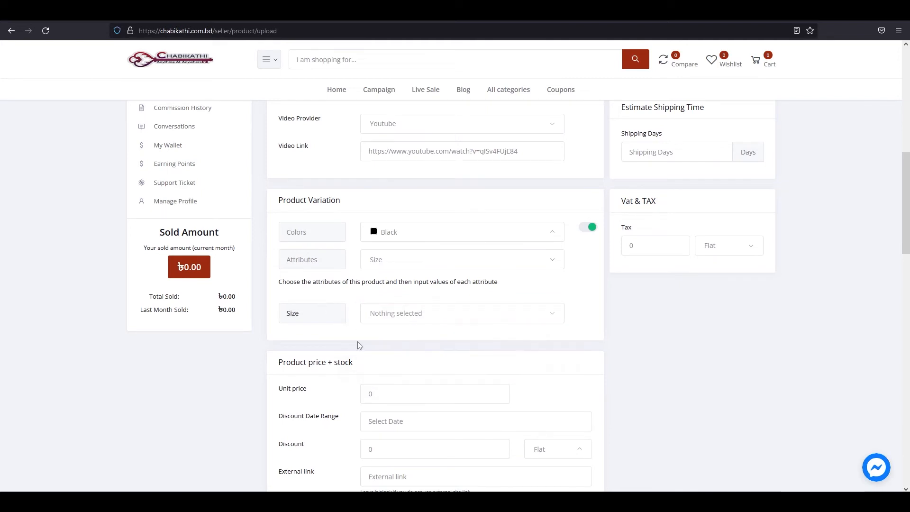
scroll(402, 351, "down", 1)
scroll(401, 349, "down", 2)
scroll(401, 347, "up", 1)
left_click_drag(278, 284, 360, 289)
left_click(313, 294)
Set the unit price to 300.
left_click_drag(280, 285, 345, 326)
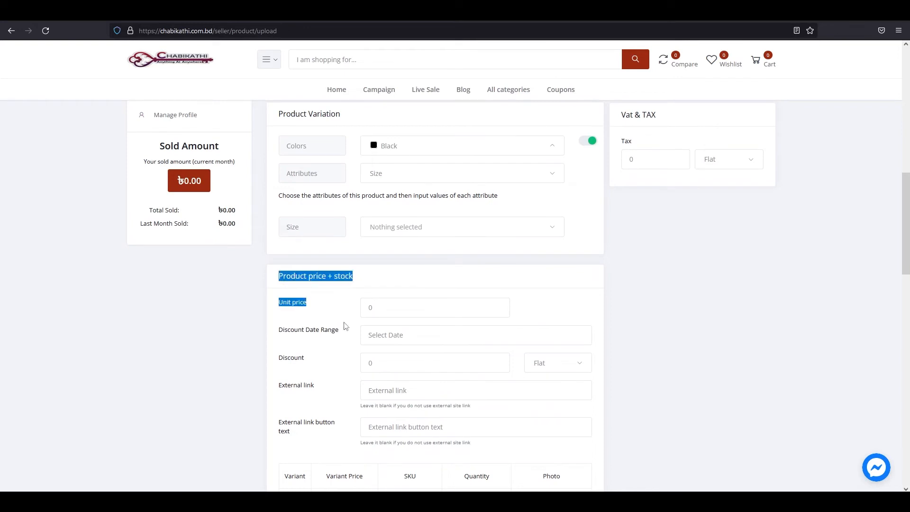
left_click(319, 312)
left_click_drag(281, 313, 323, 317)
left_click(328, 309)
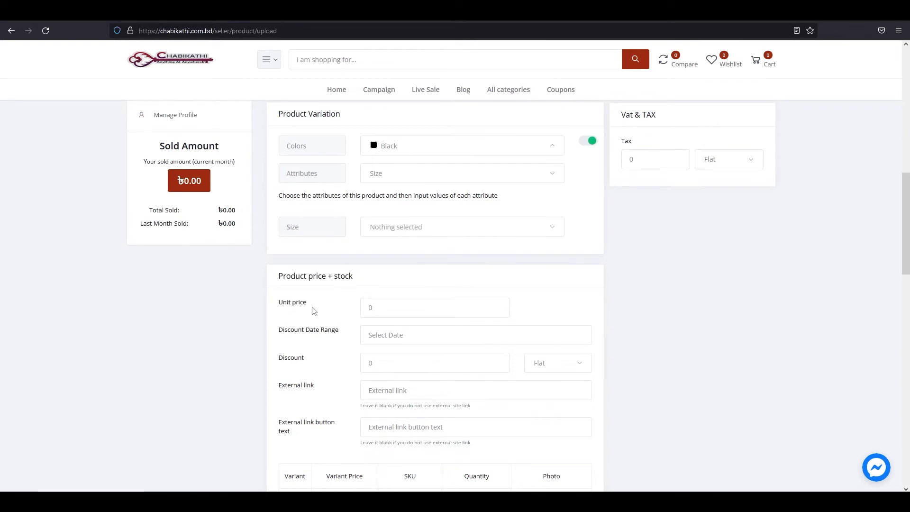
left_click_drag(276, 283, 370, 284)
left_click(313, 316)
triple_click(288, 310)
left_click(331, 313)
left_click(386, 311)
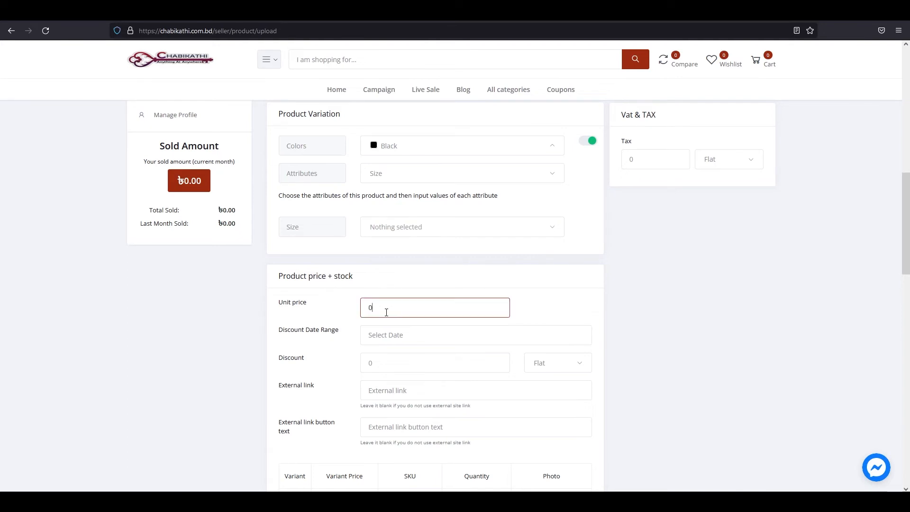
key("BackSpace")
type("300")
left_click_drag(386, 313, 365, 307)
left_click_drag(280, 334, 346, 337)
left_click(346, 339)
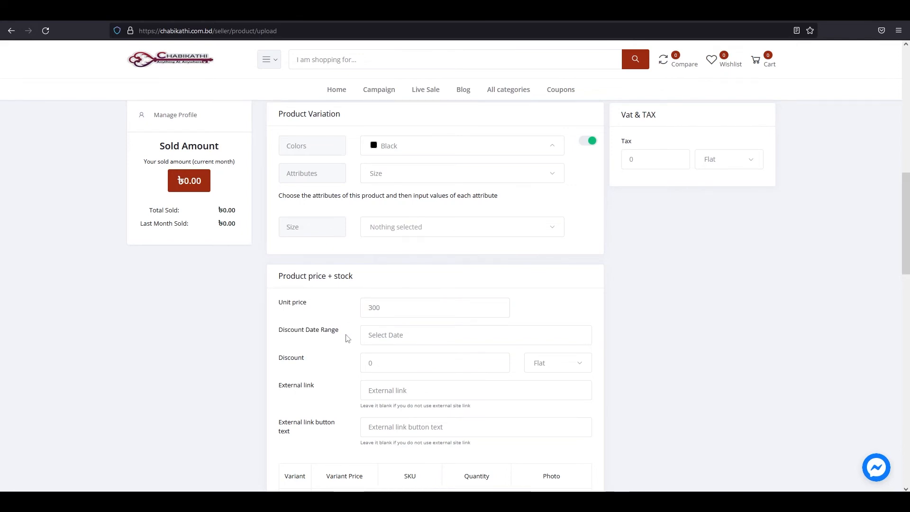
scroll(364, 286, "down", 1)
Close the discount date range picker without choosing any dates.
left_click(427, 290)
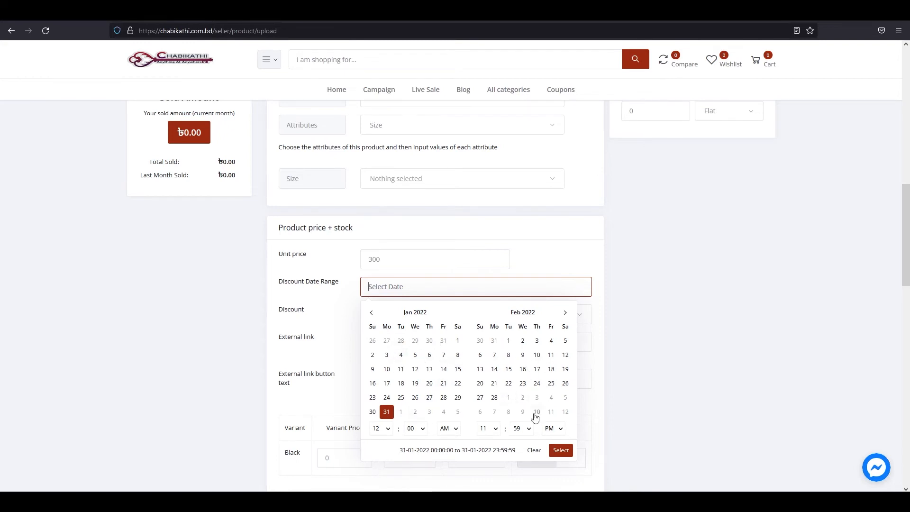
left_click_drag(403, 314, 427, 316)
left_click(434, 317)
left_click_drag(511, 316, 538, 315)
left_click(550, 316)
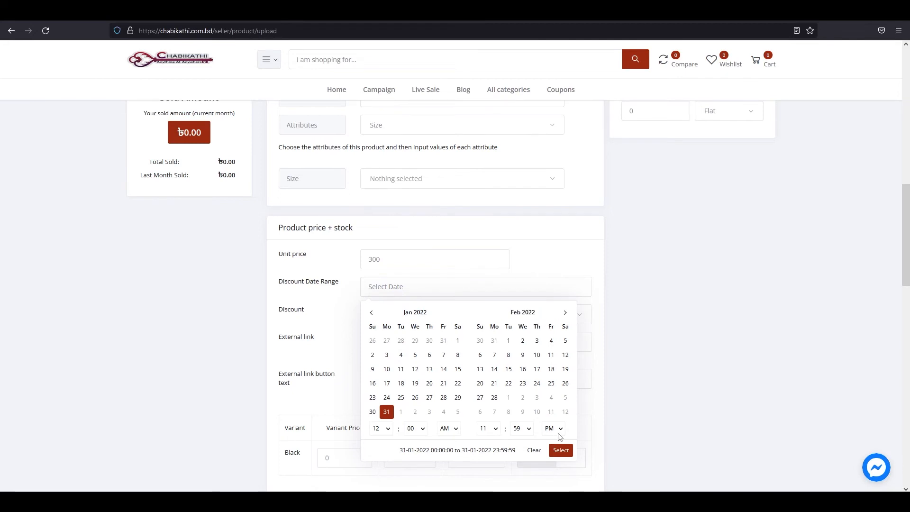
left_click(546, 451)
Enter a discount of 15 and keep the discount type on Flat.
left_click_drag(283, 322, 313, 323)
left_click(344, 314)
left_click(392, 318)
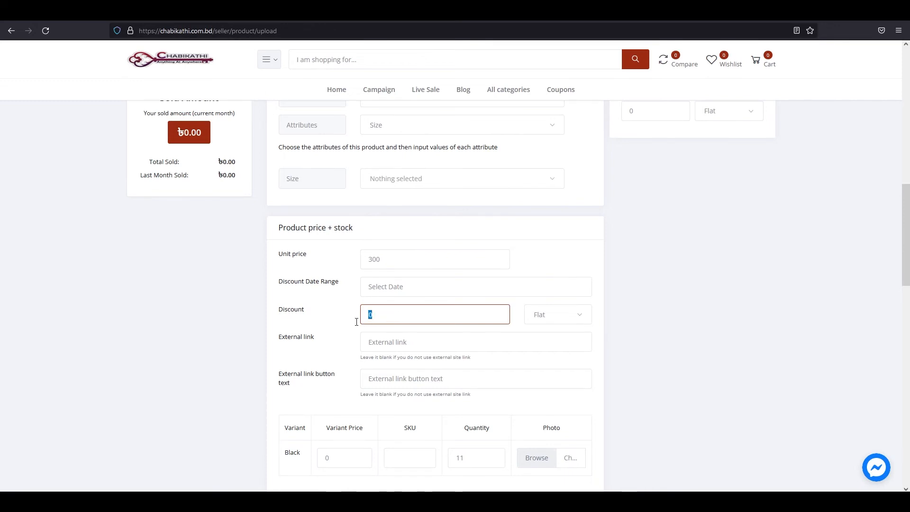
left_click(584, 320)
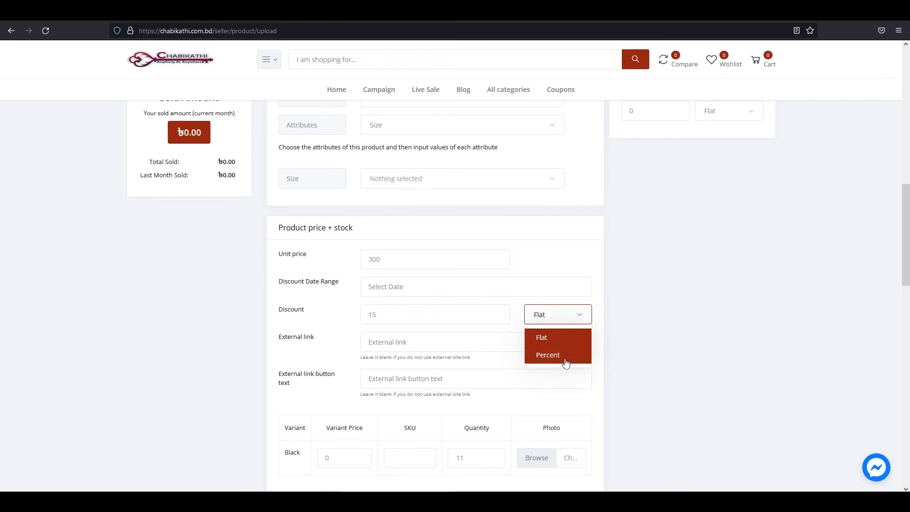
left_click_drag(534, 342, 566, 350)
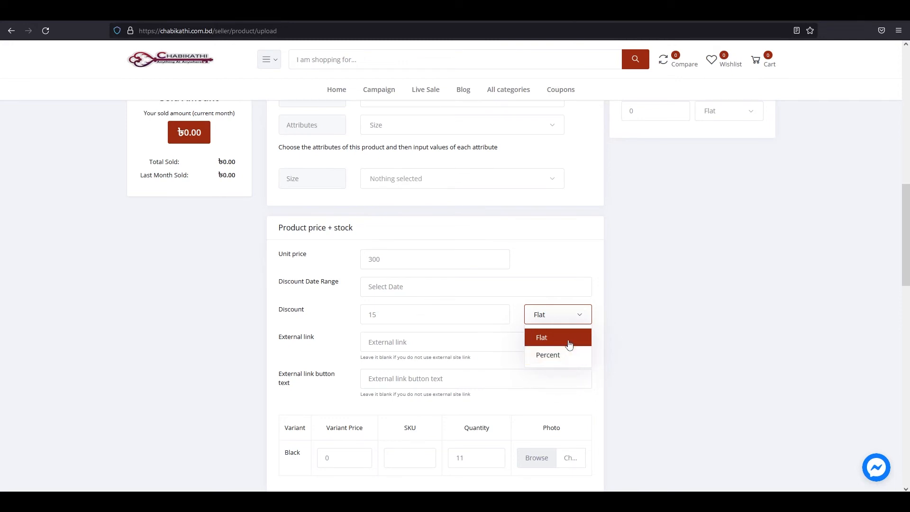
left_click(341, 355)
scroll(334, 255, "down", 2)
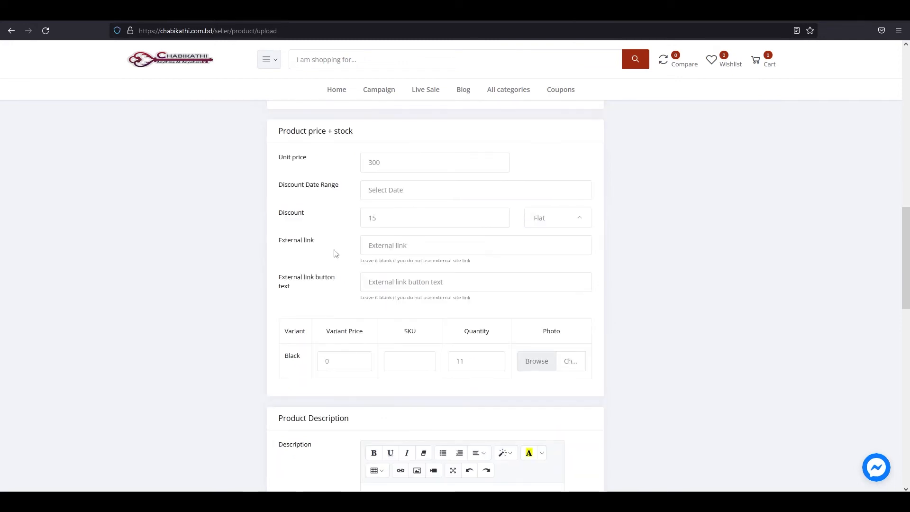
Paste the product URL into the External link field.
left_click_drag(282, 250, 325, 250)
left_click(282, 251)
left_click(328, 250)
left_click(368, 248)
left_click(425, 246)
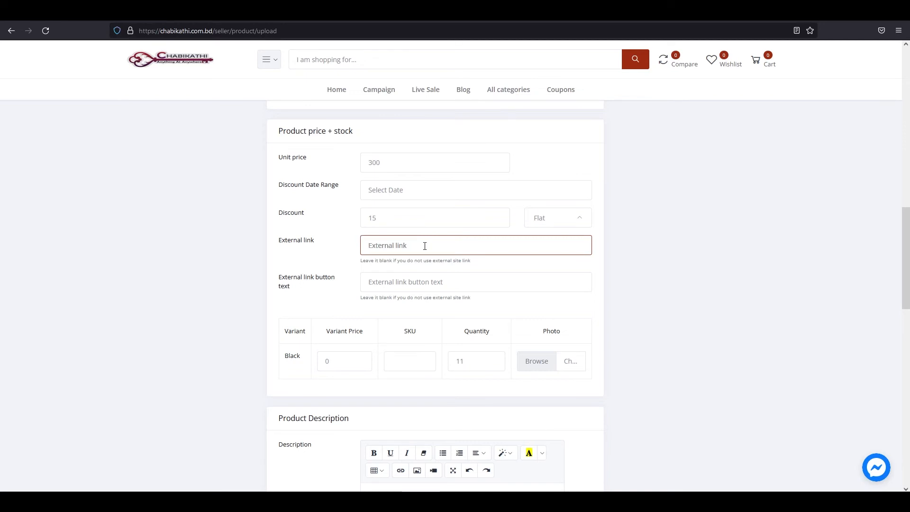
key("ctrl+v")
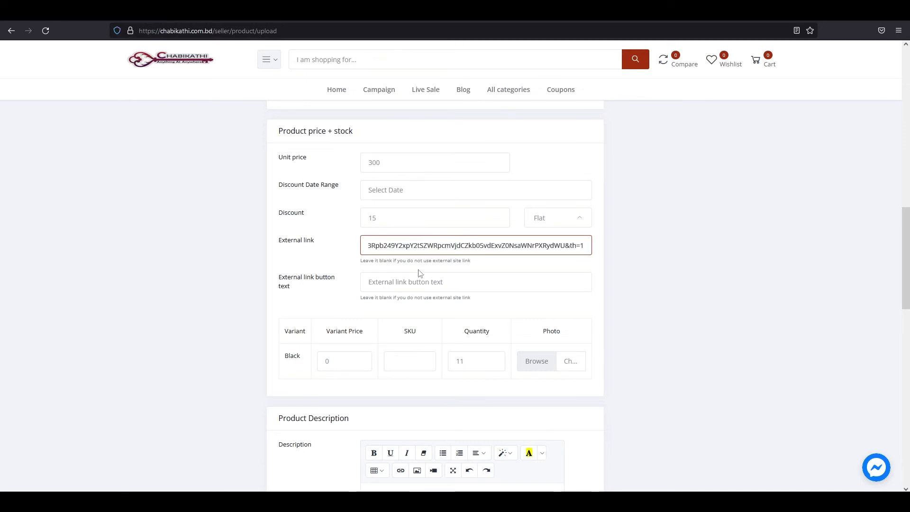
Enter 'for mone click here' as the External link button text.
mouse_move(279, 284)
left_mouse_down()
mouse_move(344, 284)
mouse_move(278, 278)
mouse_move(340, 278)
mouse_move(278, 286)
mouse_move(292, 288)
left_mouse_up()
left_click(325, 288)
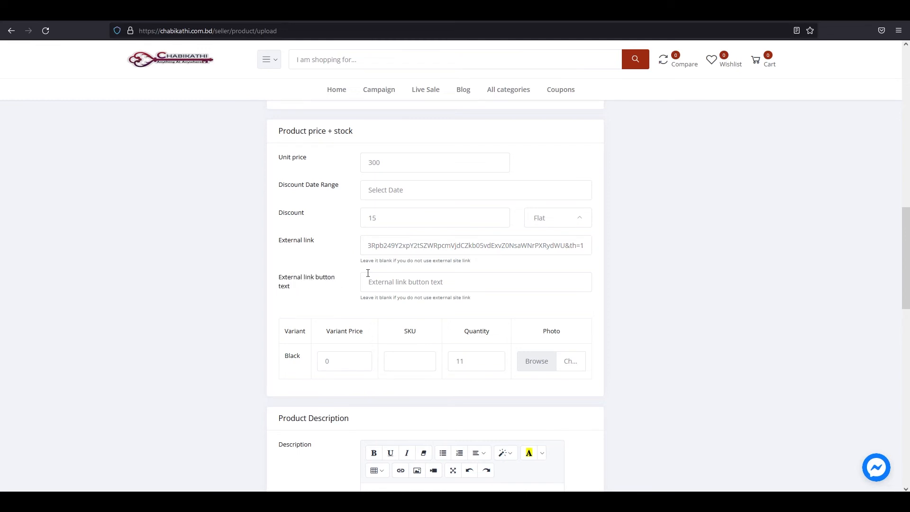
left_click(350, 287)
left_click(351, 286)
left_click(381, 286)
type("for mone clock here")
scroll(319, 311, "down", 2)
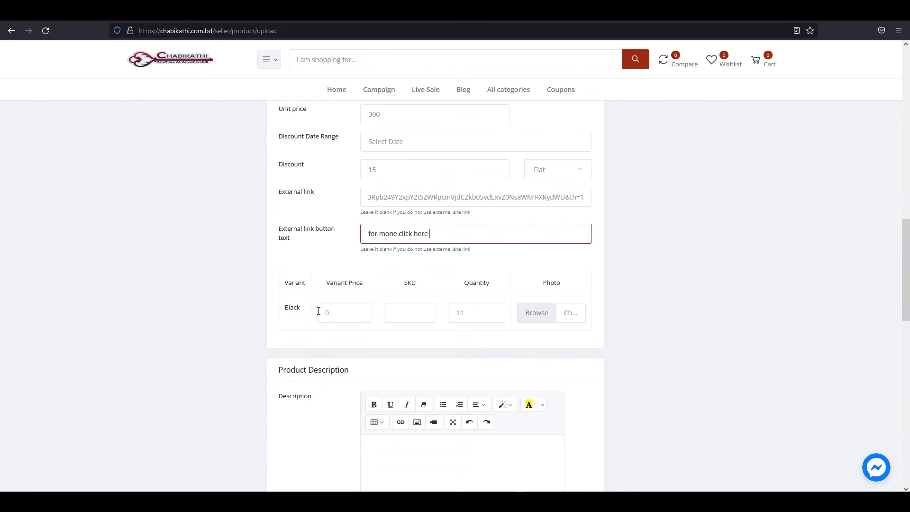
left_click_drag(274, 287, 308, 289)
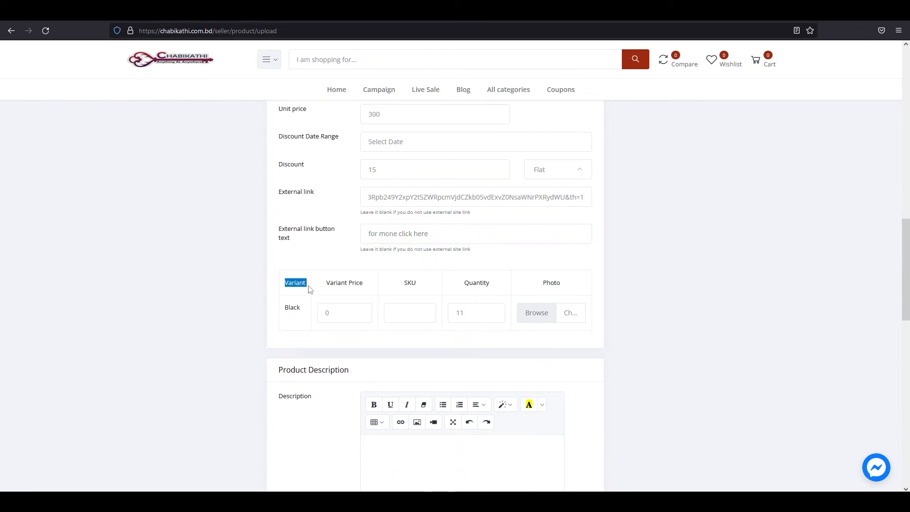
Set the Black variant's price to 300.
left_click_drag(287, 291, 304, 319)
left_click(285, 315)
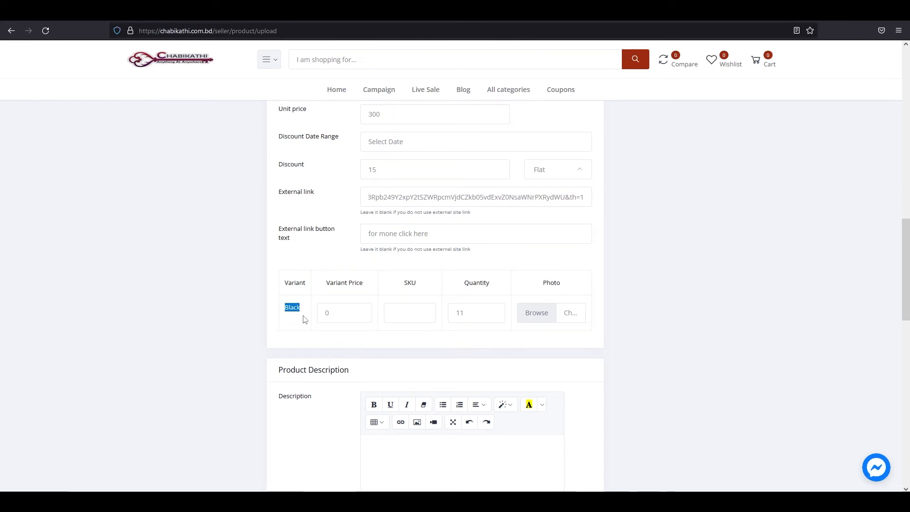
left_click(285, 318)
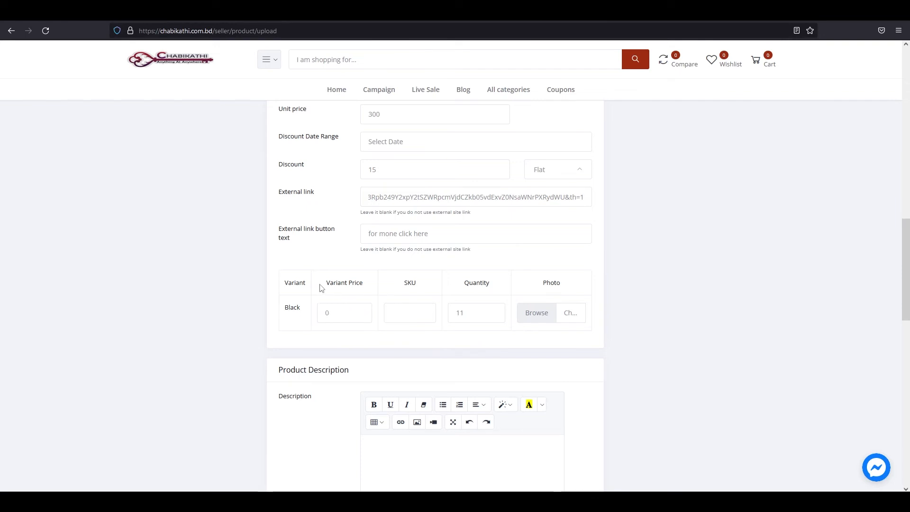
left_click_drag(320, 287, 365, 289)
left_click(369, 289)
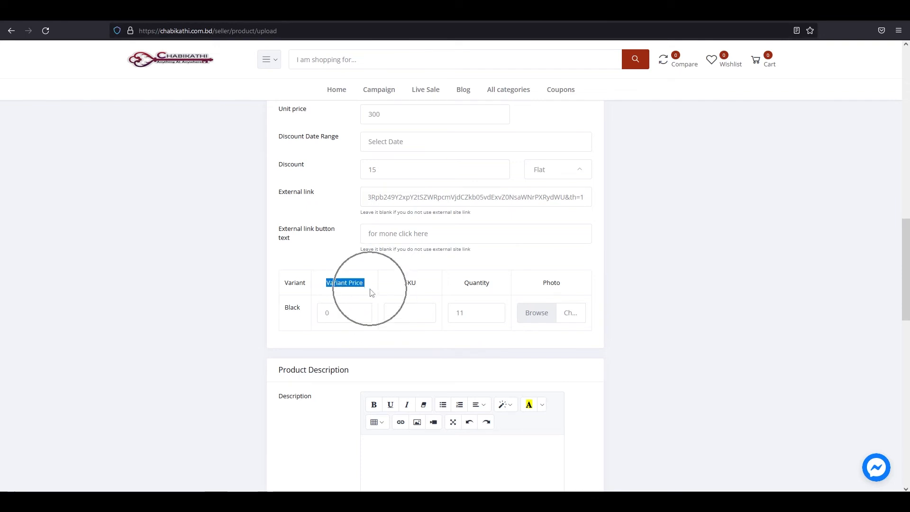
left_click(351, 314)
left_click_drag(351, 314, 310, 315)
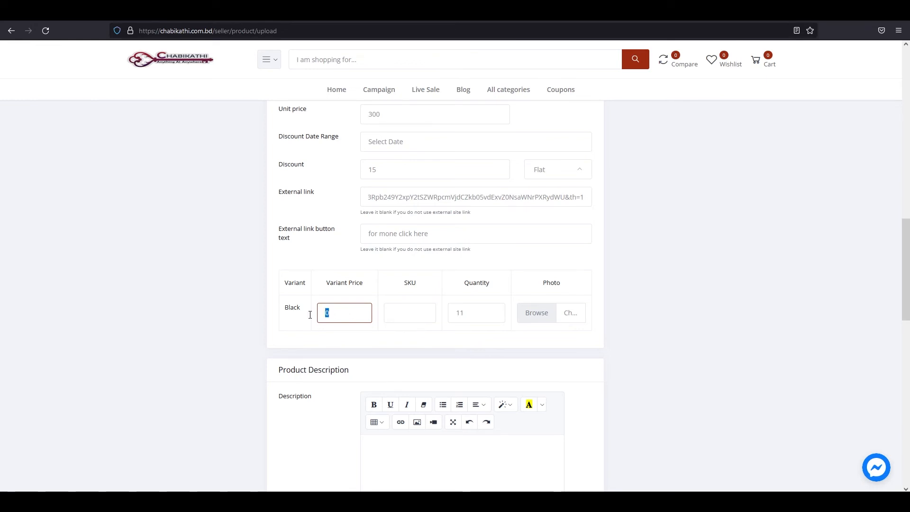
left_click(333, 315)
type("30")
Give the Black variant SKU rf-1 and quantity 15.
left_click_drag(404, 284, 422, 290)
left_click(422, 287)
left_click(404, 290)
left_click(405, 291)
left_click(398, 316)
left_click_drag(463, 283, 487, 318)
left_click(465, 293)
left_click(483, 319)
type("15")
scroll(487, 270, "down", 1)
left_click(502, 288)
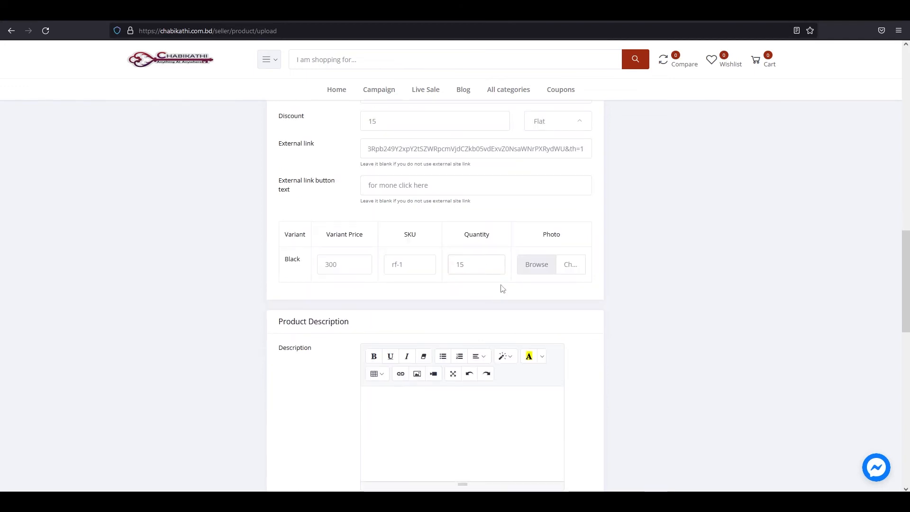
Attach the second sunglasses image (dks05654….jpg) from the file library as the Black variant's photo.
left_click_drag(540, 240, 562, 241)
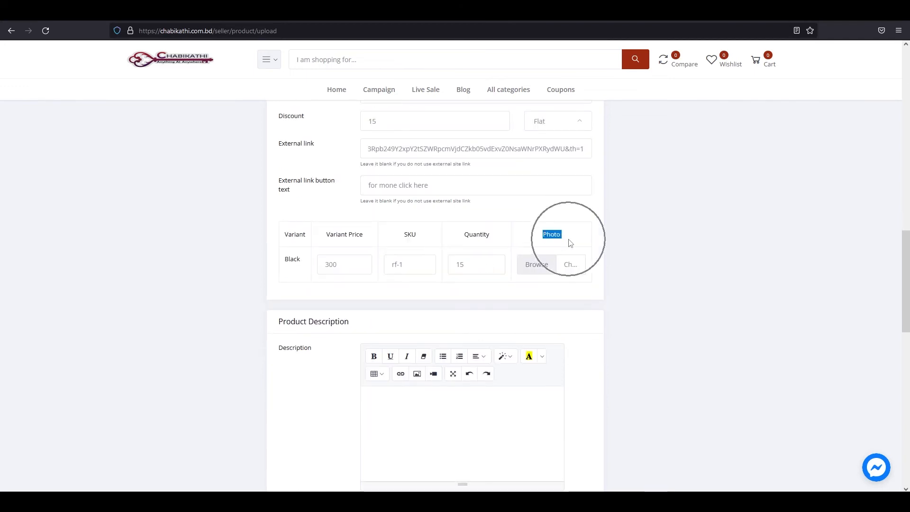
left_click(570, 242)
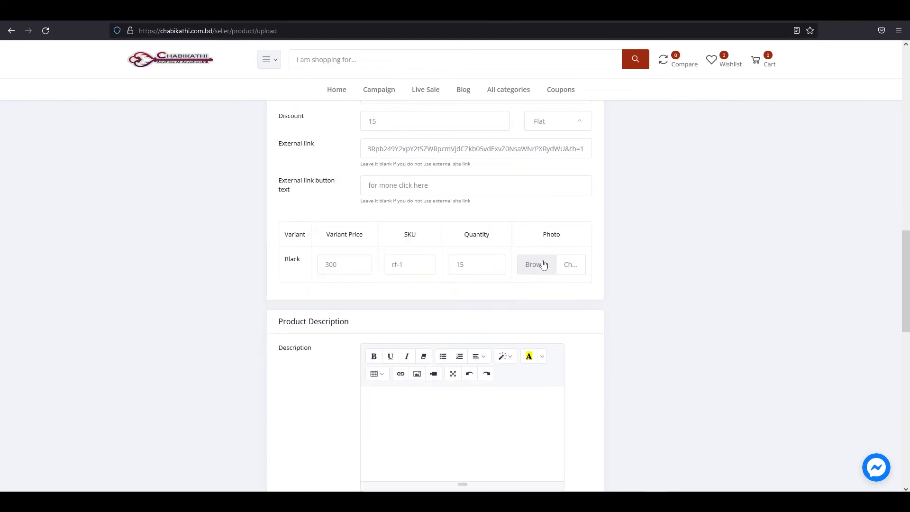
left_click(571, 267)
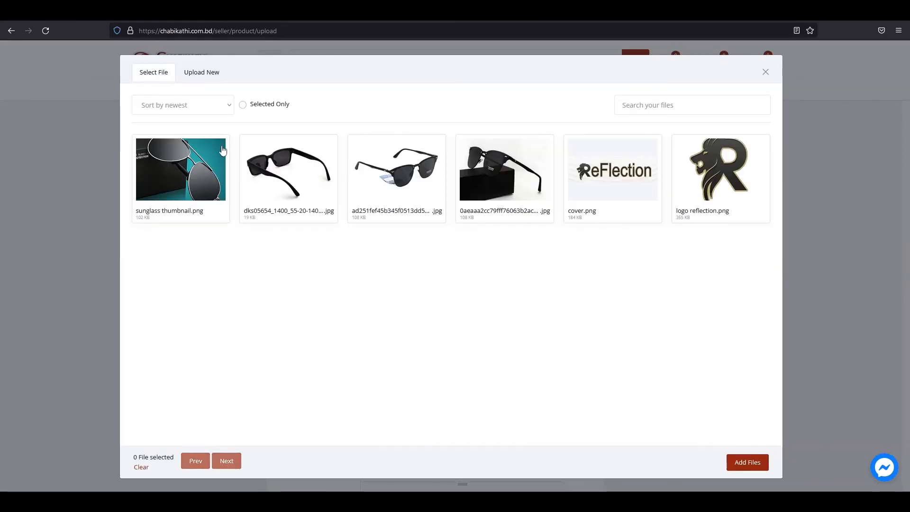
left_click(222, 183)
left_click(278, 185)
left_click(746, 466)
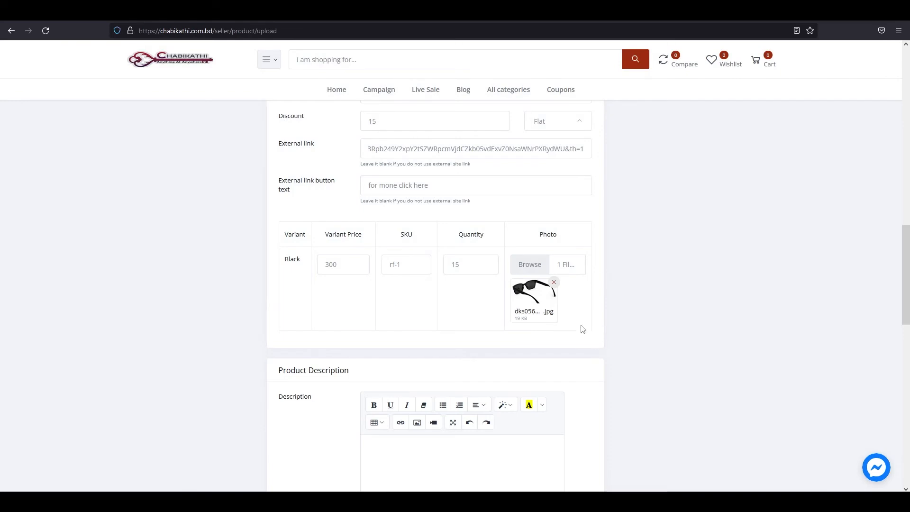
scroll(577, 308, "down", 3)
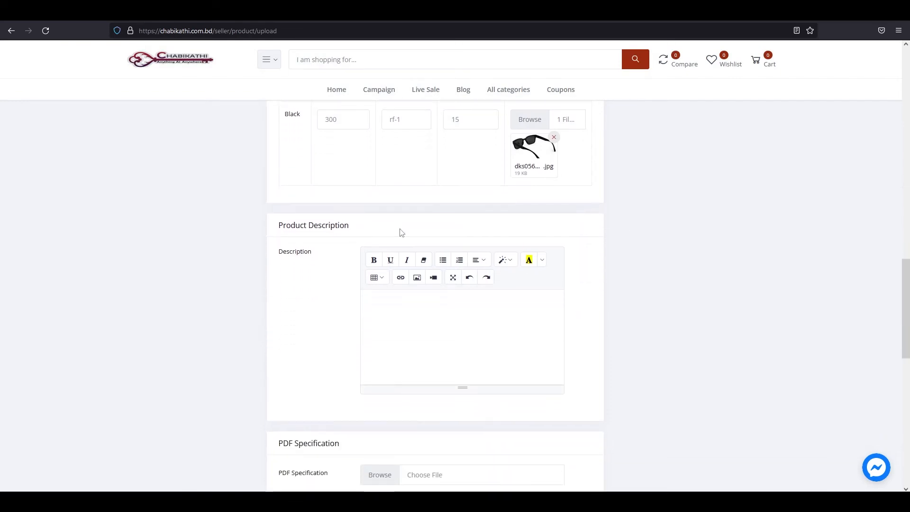
Paste the sunglasses feature text, covering polarized lenses, outdoor use and What You Get, into Description.
left_click_drag(278, 231, 350, 232)
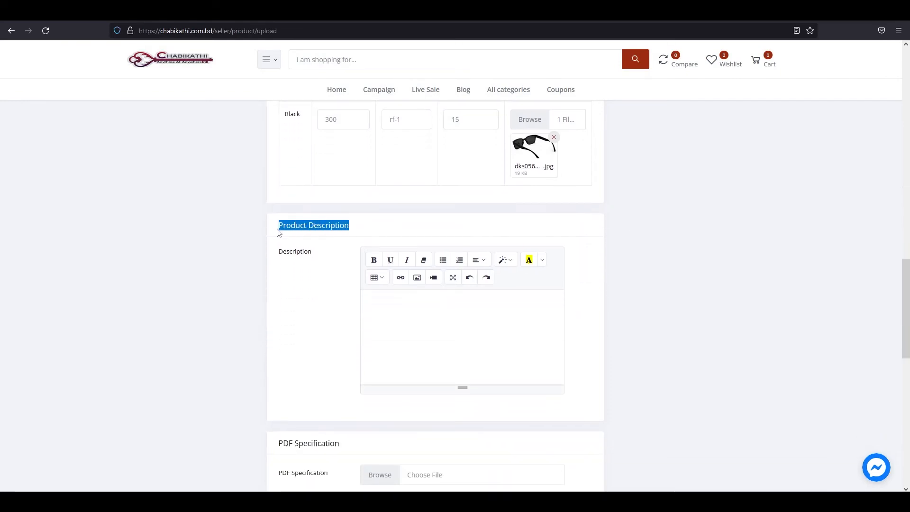
left_click(310, 261)
left_click_drag(279, 258, 354, 261)
left_click(362, 260)
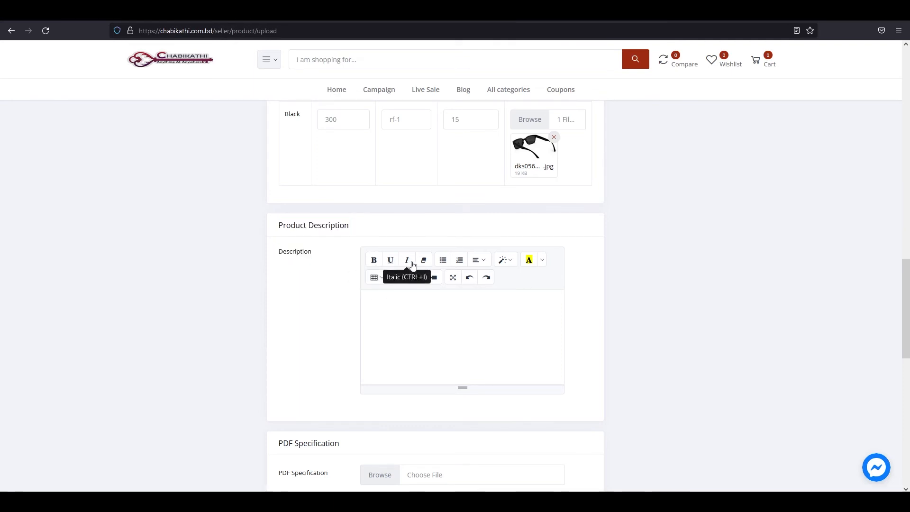
left_click(378, 299)
key("ctrl+v")
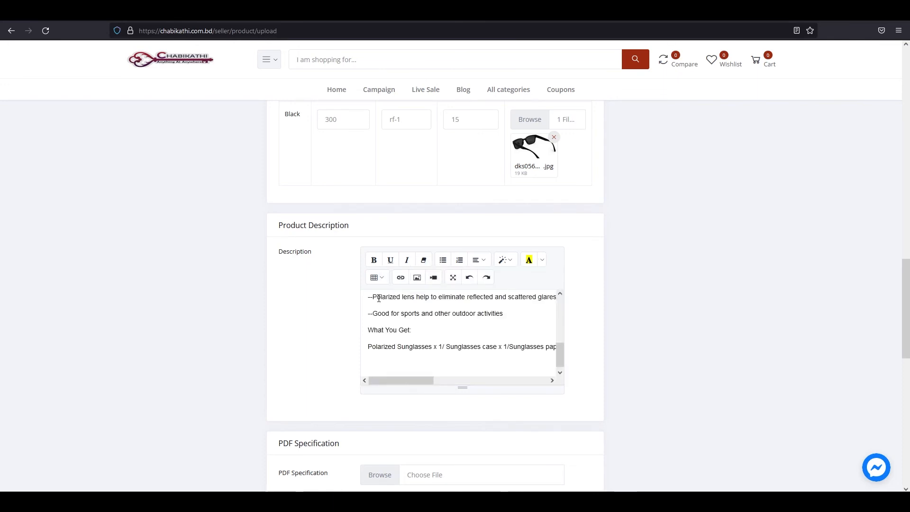
scroll(445, 331, "up", 3)
scroll(450, 334, "down", 5)
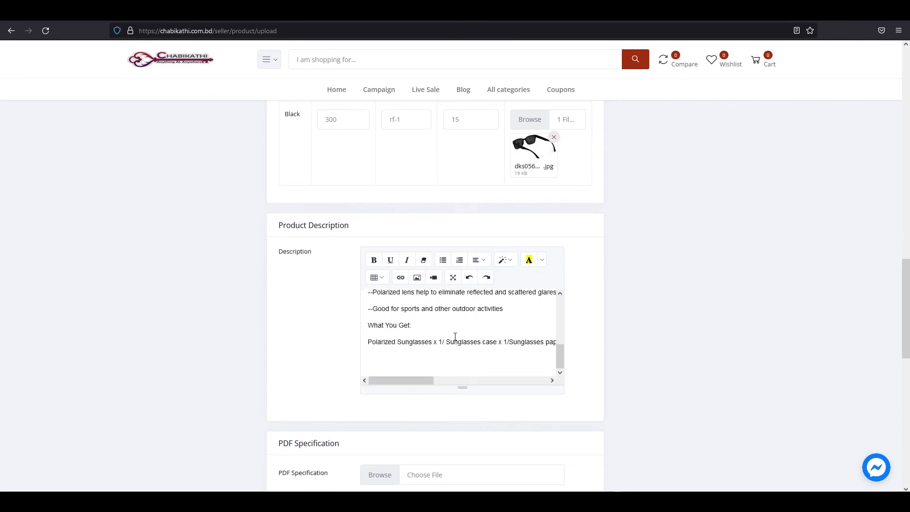
scroll(573, 346, "down", 4)
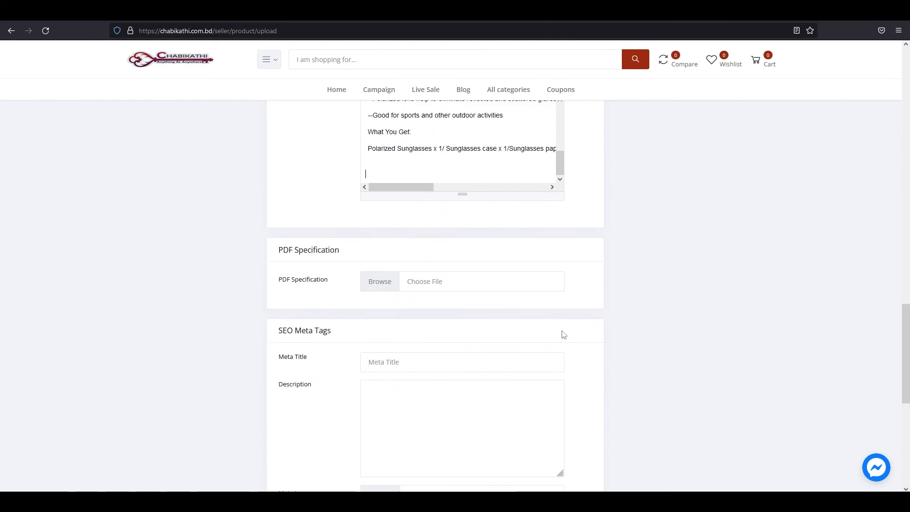
Paste the sunglasses meta title into the SEO Meta Title field.
left_click_drag(275, 257, 350, 260)
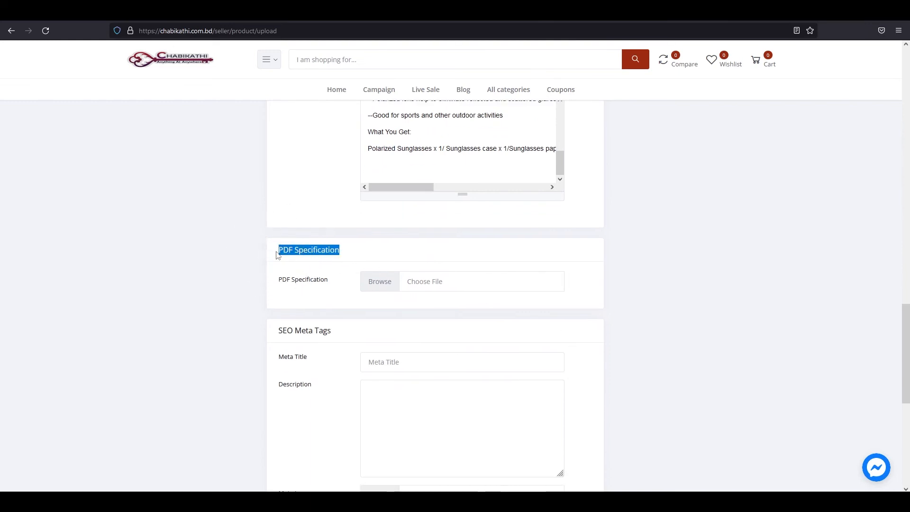
left_click(273, 288)
left_click_drag(274, 287, 332, 292)
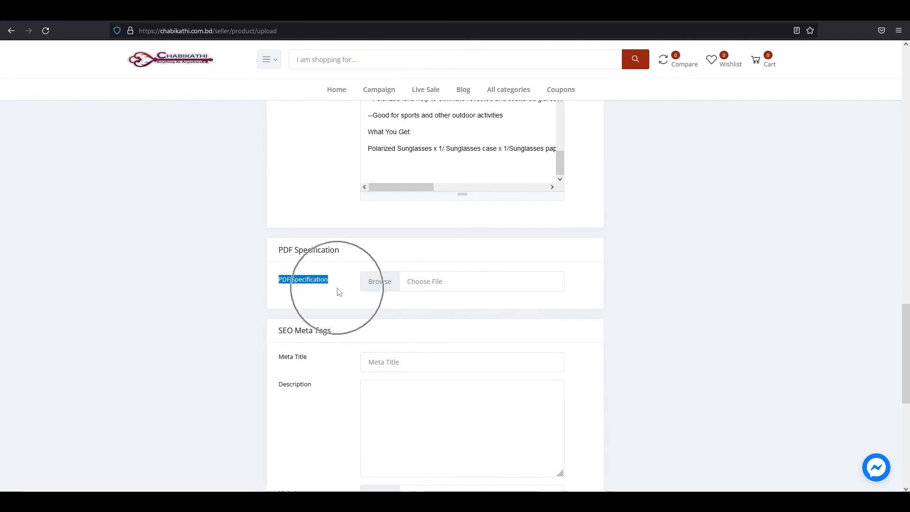
left_click(433, 298)
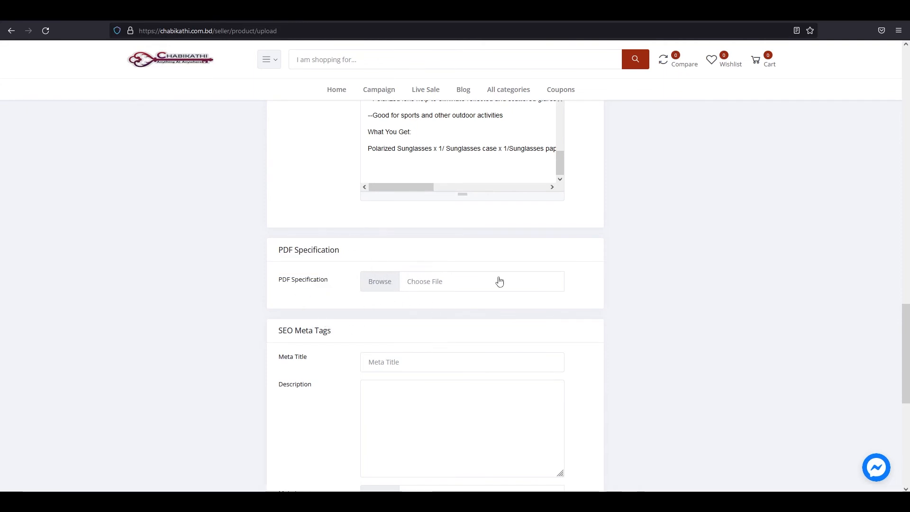
scroll(498, 281, "down", 3)
scroll(417, 244, "up", 1)
left_click_drag(276, 234, 339, 244)
left_click(340, 244)
left_click_drag(278, 270, 325, 264)
left_click(325, 264)
left_click(326, 263)
left_click(326, 263)
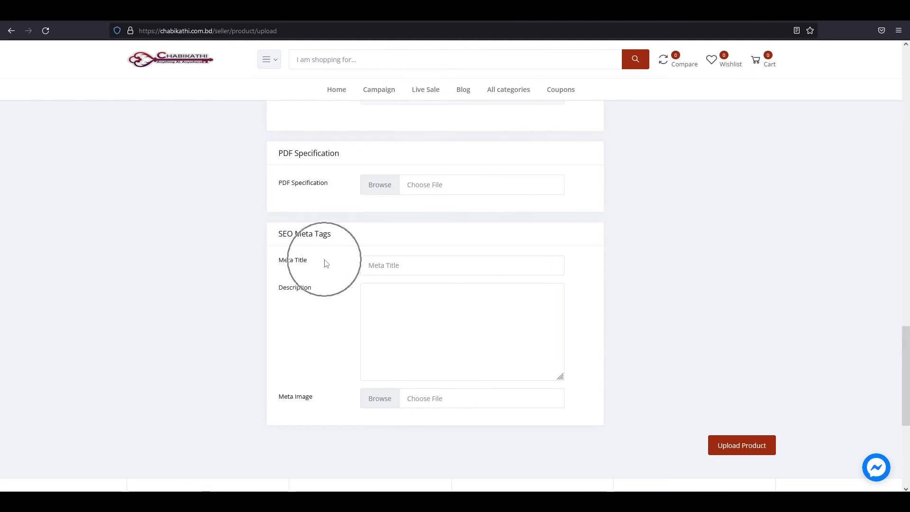
left_click(326, 263)
left_click(387, 265)
key("ctrl+v")
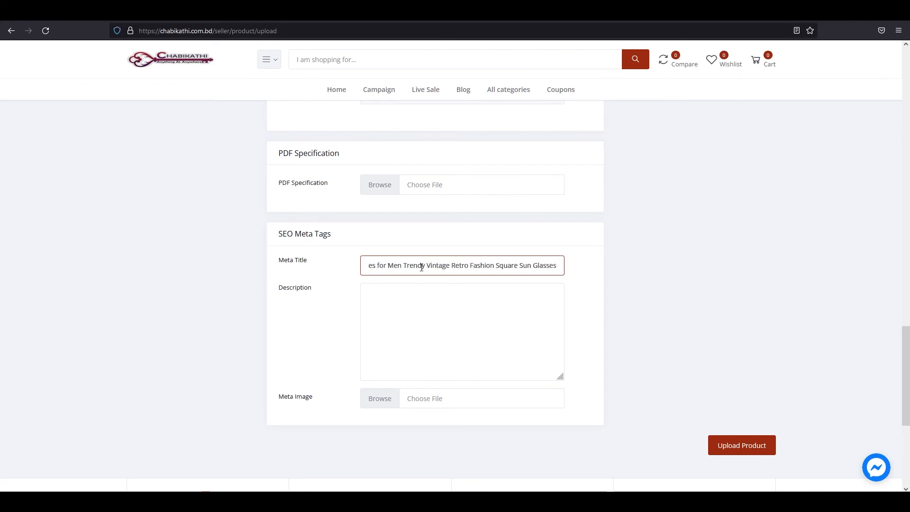
Copy the full product description into the SEO Meta Description box.
left_click_drag(277, 304, 325, 303)
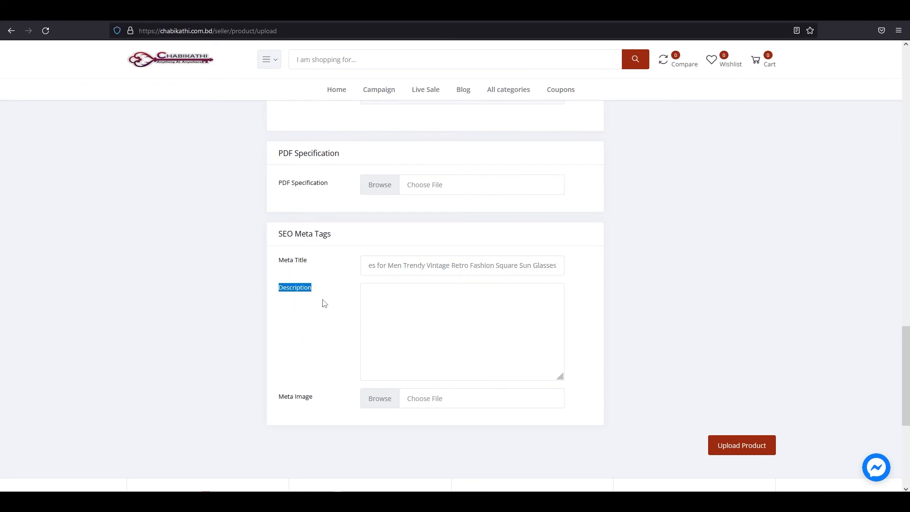
scroll(417, 299, "up", 6)
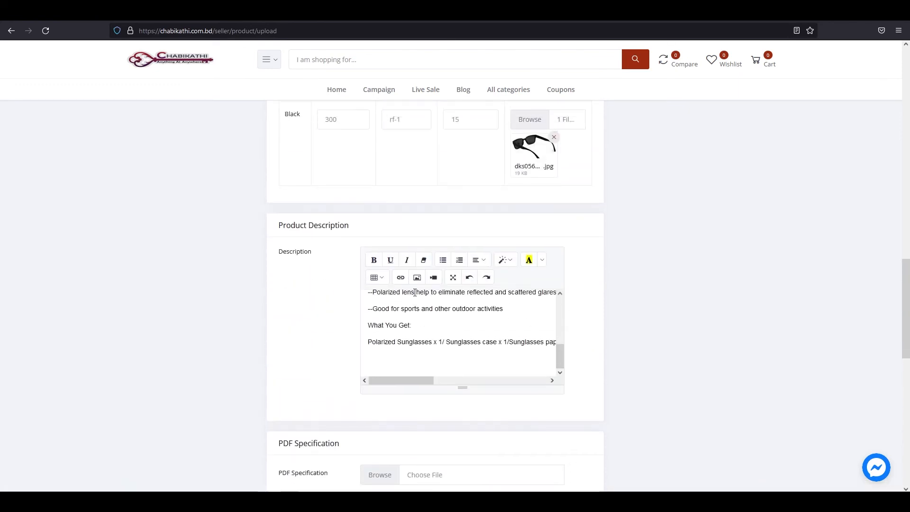
left_click(445, 356)
key("ctrl+a")
scroll(444, 356, "down", 6)
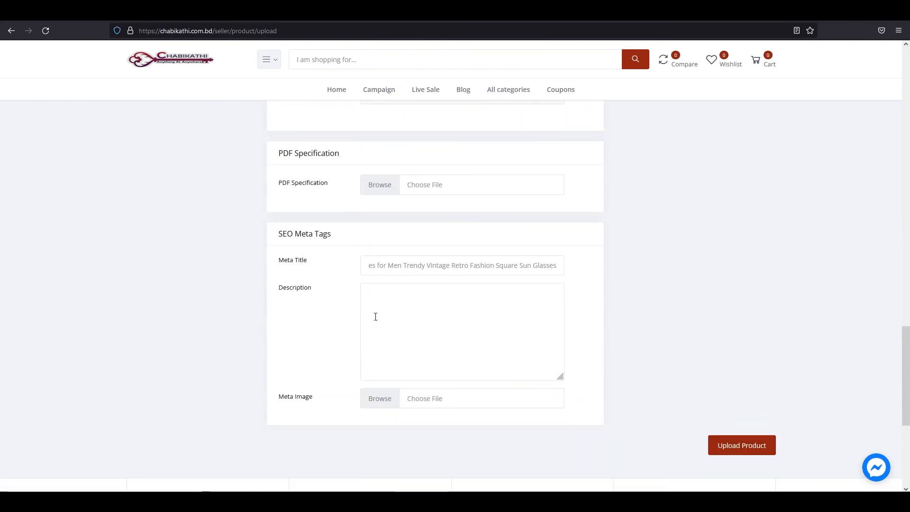
left_click(457, 316)
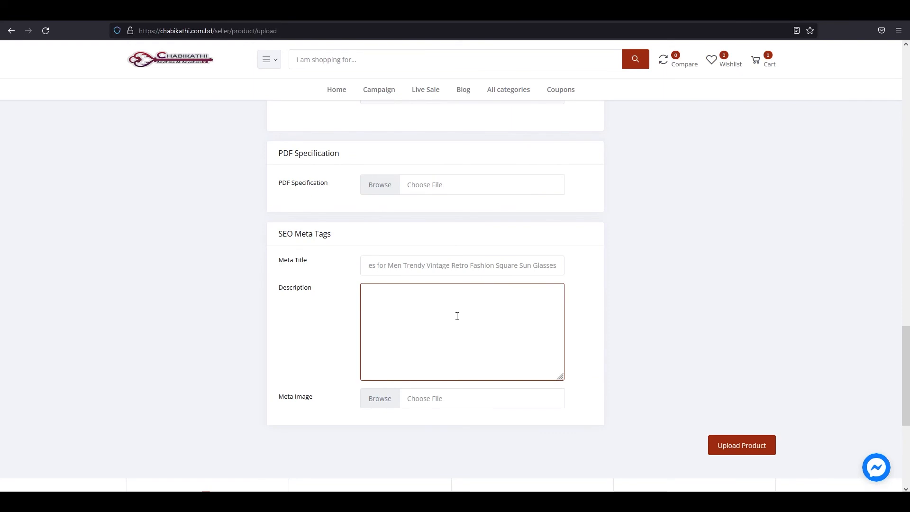
key("ctrl+v")
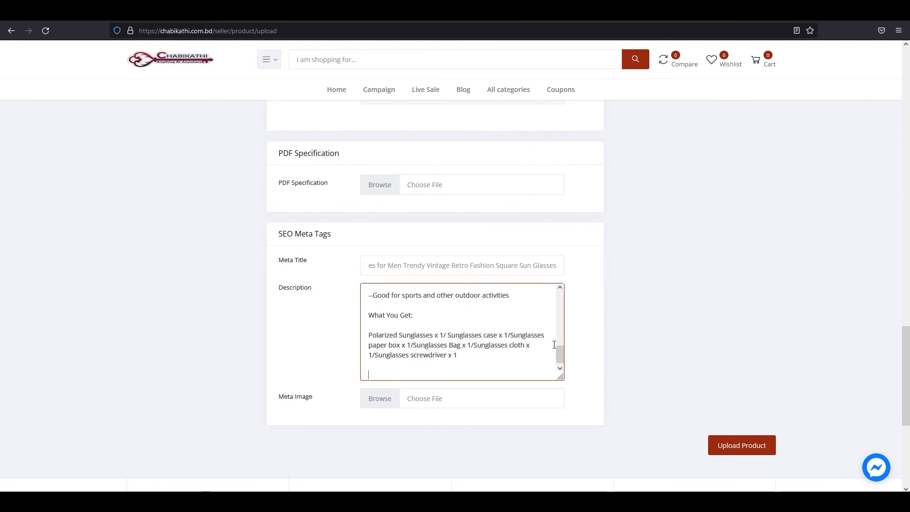
scroll(549, 343, "down", 1)
left_click_drag(280, 359, 326, 365)
Attach sunglass thumbnail.png (102 KB) from the file library as the SEO Meta Image.
left_click(380, 358)
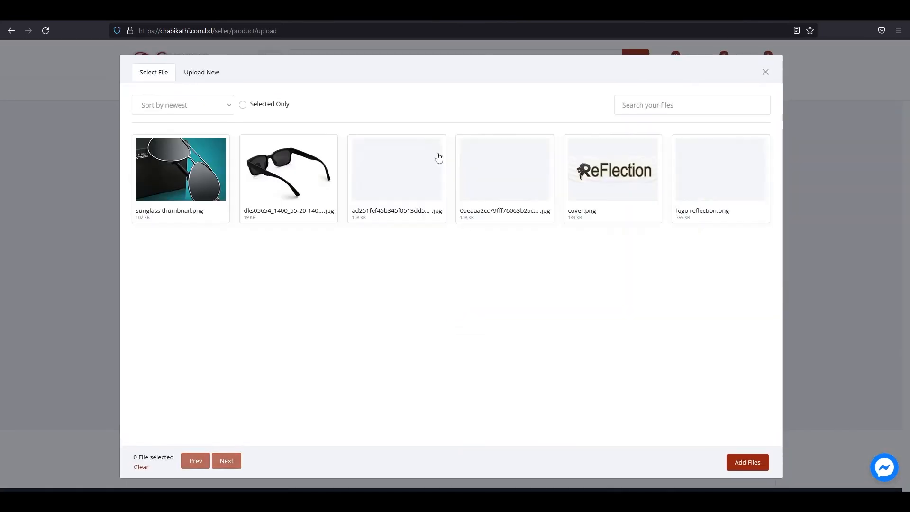
left_click(749, 462)
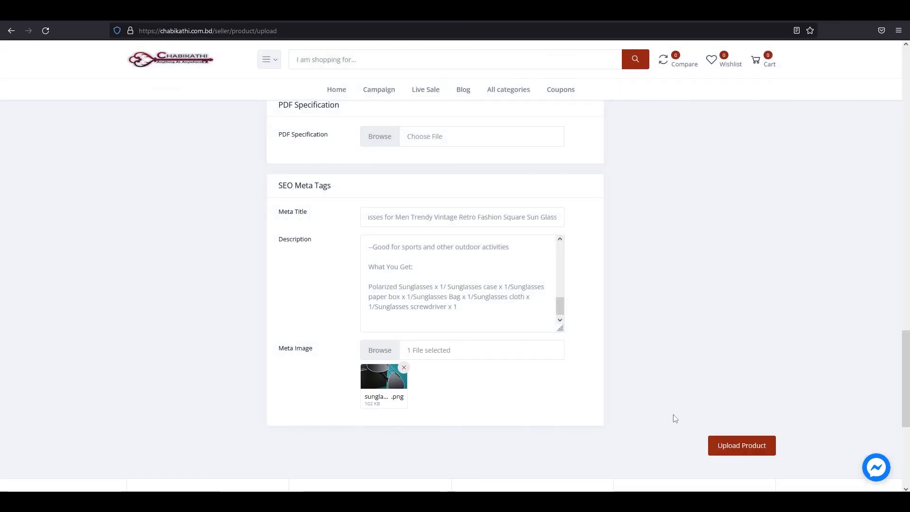
scroll(706, 410, "up", 5)
scroll(705, 410, "up", 10)
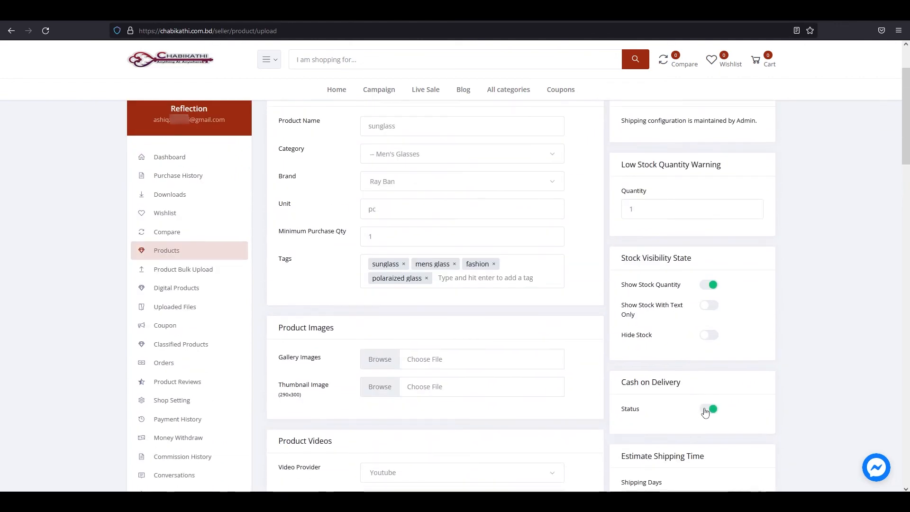
Set the Low Stock Quantity Warning to 5.
left_click_drag(624, 215, 725, 215)
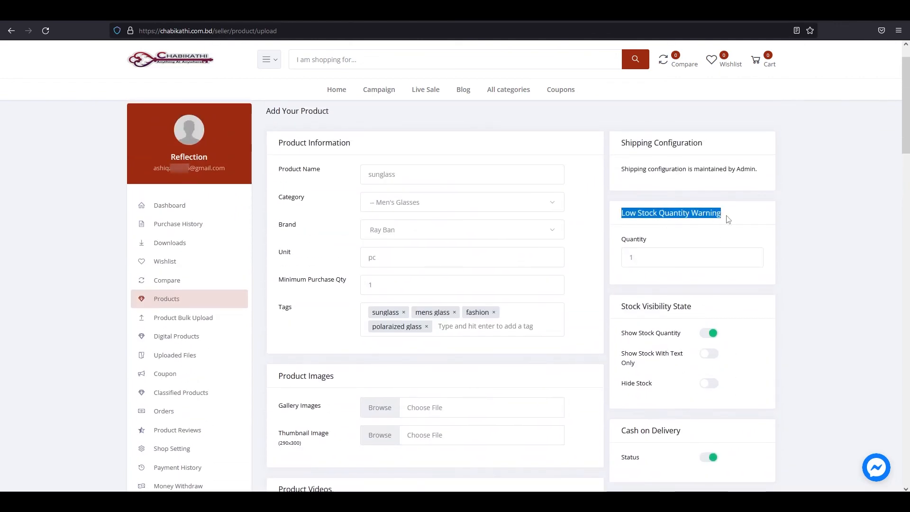
left_click(732, 218)
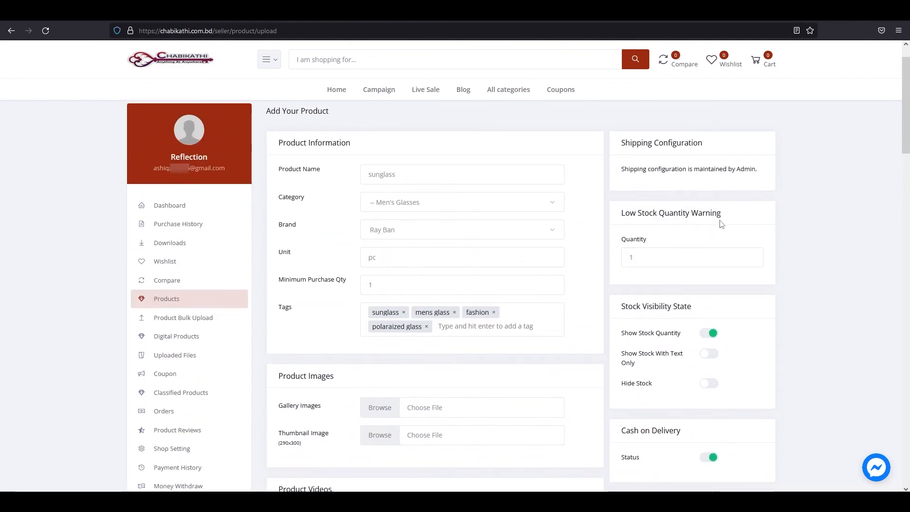
left_click_drag(621, 240, 648, 241)
left_click(656, 241)
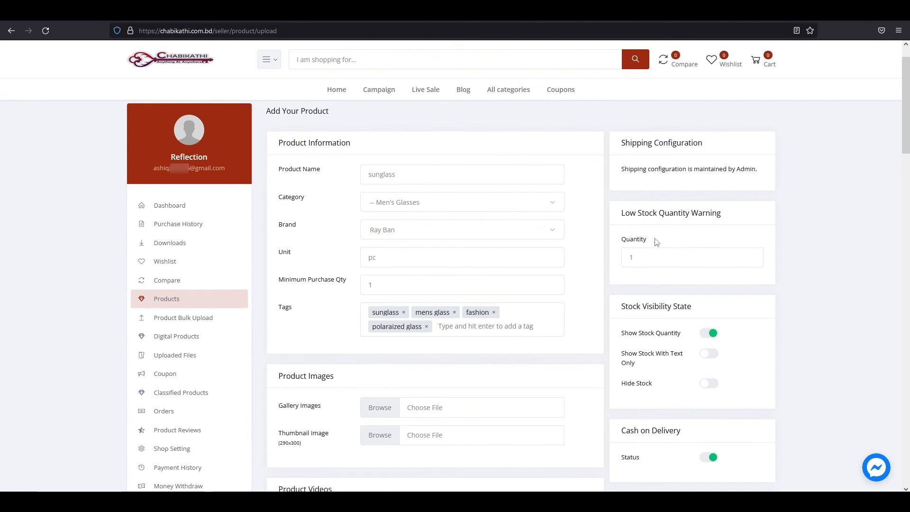
left_click(650, 237)
left_click(644, 260)
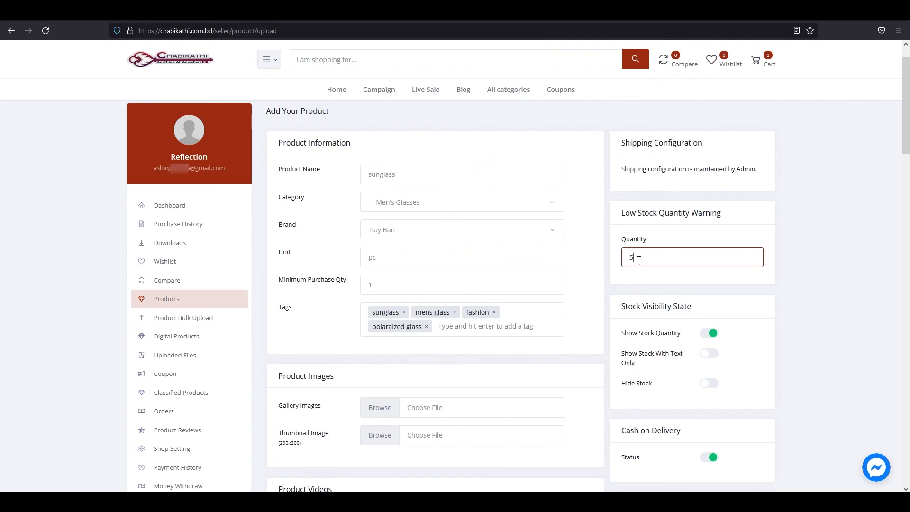
scroll(689, 328, "down", 1)
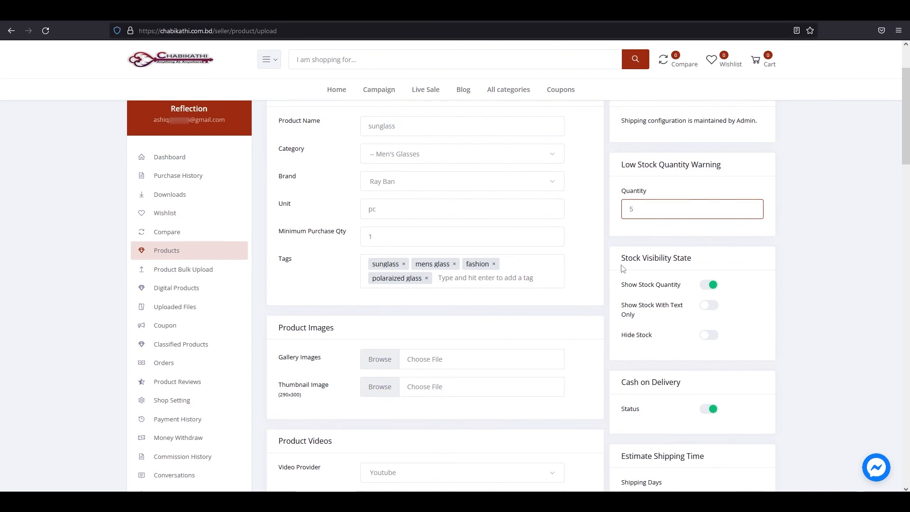
Switch the stock visibility to Show Stock With Text Only.
left_click_drag(621, 265, 699, 269)
left_click(707, 267)
left_click_drag(621, 283, 684, 294)
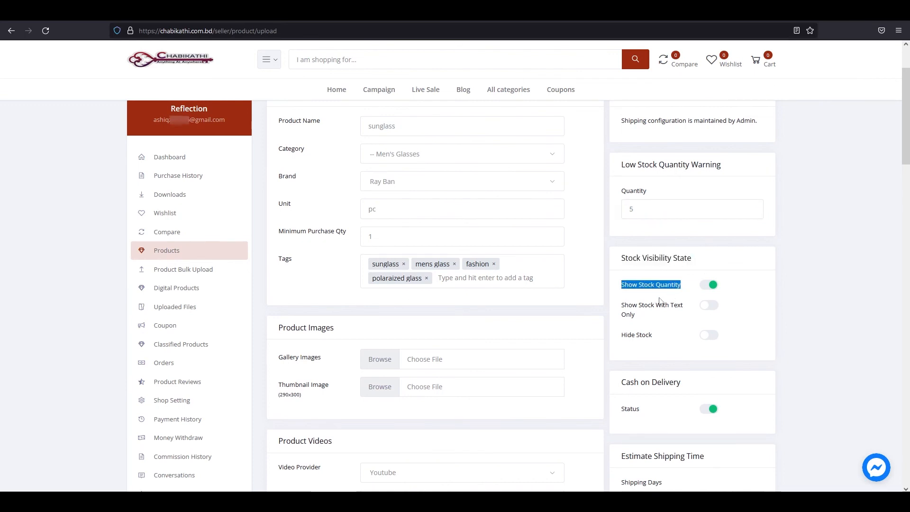
left_click_drag(621, 306, 683, 315)
left_click(670, 333)
left_click_drag(620, 336, 662, 337)
left_click(665, 337)
key("ctrl")
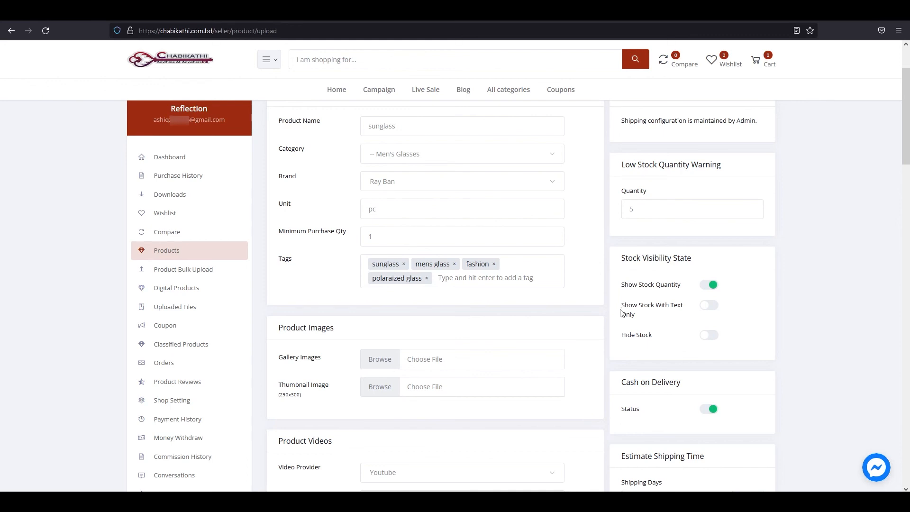
left_click_drag(621, 287, 687, 288)
left_click(682, 290)
left_click_drag(618, 307, 690, 308)
left_click(623, 314)
left_click_drag(621, 318, 633, 308)
left_click(710, 307)
Change the stock visibility to Hide Stock.
left_click_drag(621, 301, 636, 312)
left_click(661, 328)
left_click_drag(619, 344, 660, 339)
left_click(708, 337)
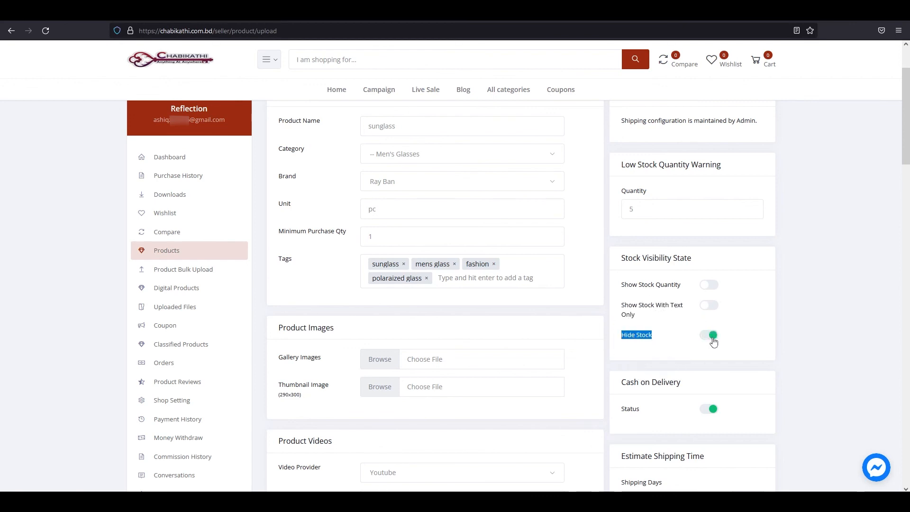
left_click(626, 340)
left_click_drag(618, 341, 684, 344)
left_click(684, 345)
Leave Cash on Delivery enabled after toggling it off and back on.
scroll(687, 345, "down", 2)
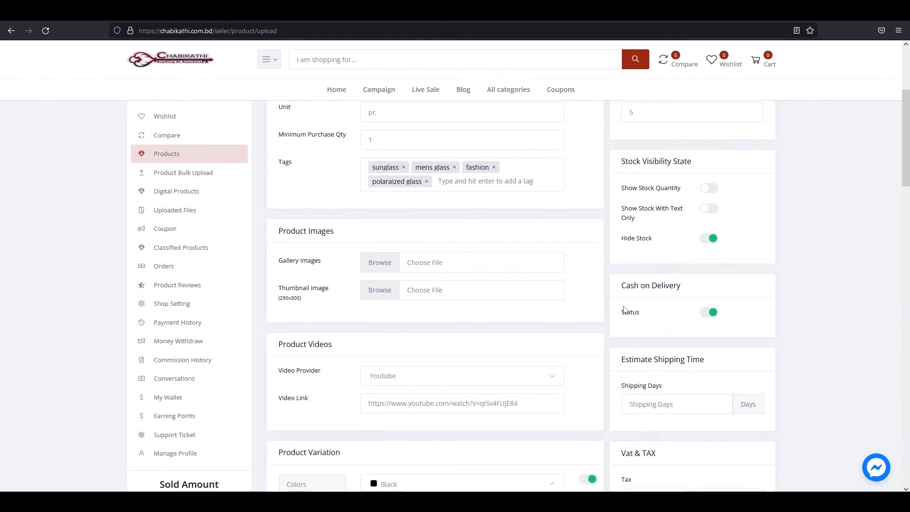
left_click_drag(621, 285, 683, 301)
left_click(685, 297)
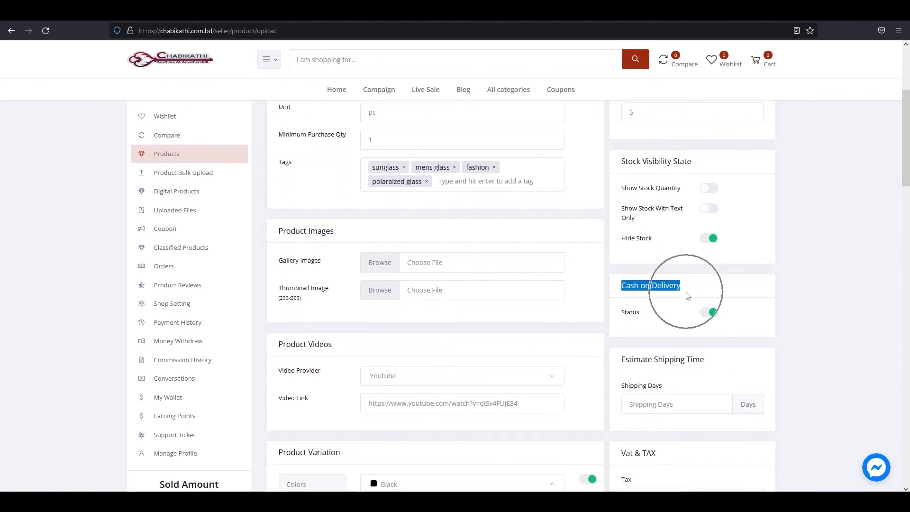
left_click_drag(623, 322, 653, 321)
left_click(653, 320)
left_click(706, 315)
left_click(706, 315)
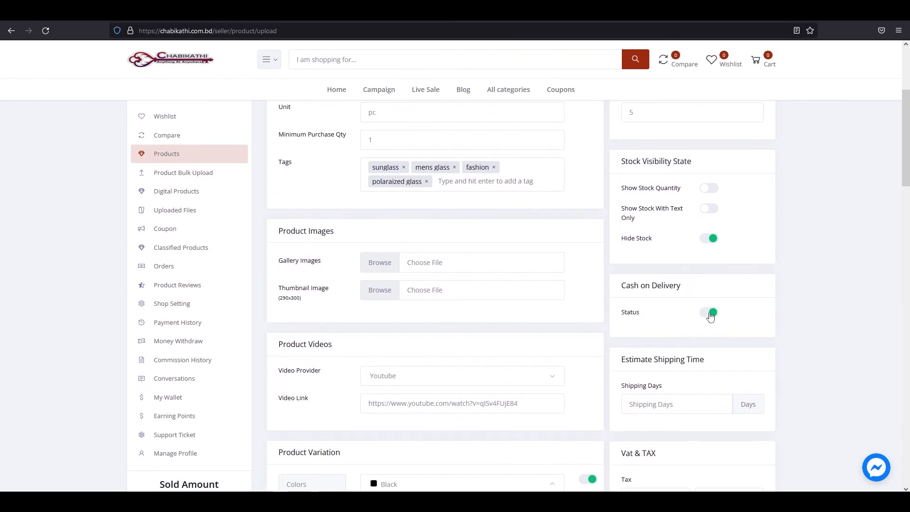
left_click(708, 314)
left_click(708, 314)
Set the estimated shipping time to 2 days.
scroll(708, 322, "down", 2)
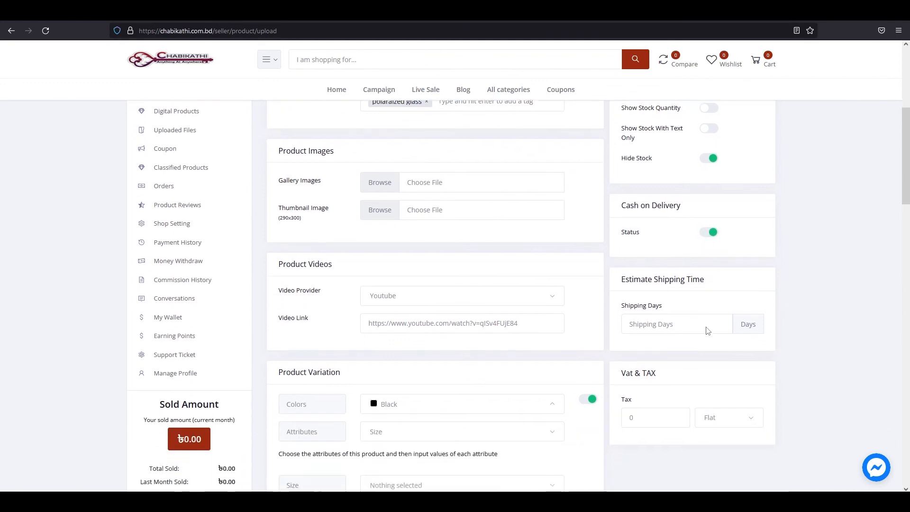
left_click_drag(618, 290, 675, 293)
left_click_drag(624, 266, 713, 273)
left_click(713, 274)
left_click_drag(618, 290, 672, 295)
left_click(683, 299)
left_click(713, 308)
type("2")
left_click(688, 326)
Set the VAT & Tax to 15 with the Flat type.
scroll(663, 308, "down", 2)
left_click_drag(621, 265, 661, 270)
left_click(668, 266)
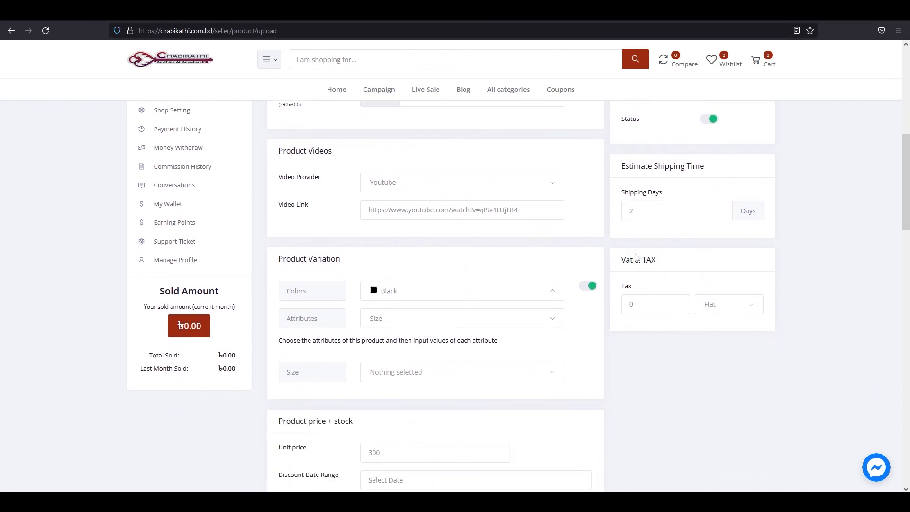
left_click(741, 307)
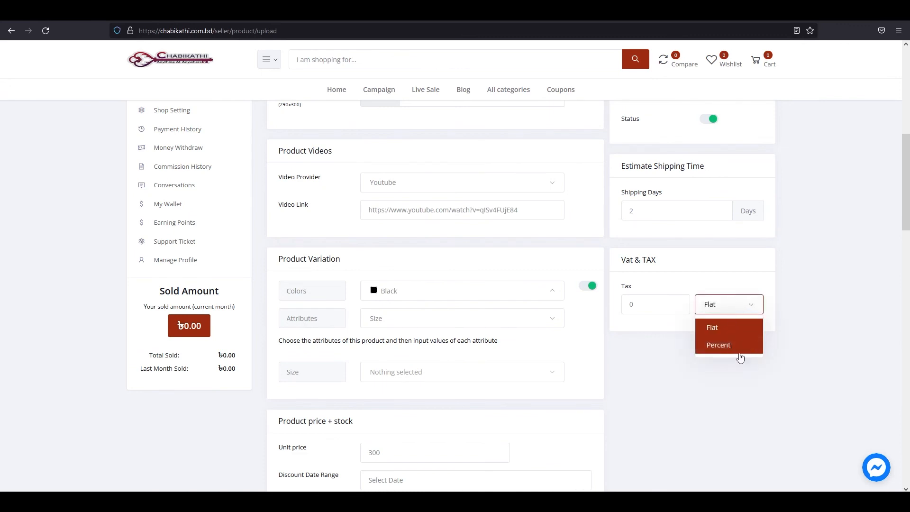
left_click(657, 307)
type("15")
left_click(756, 308)
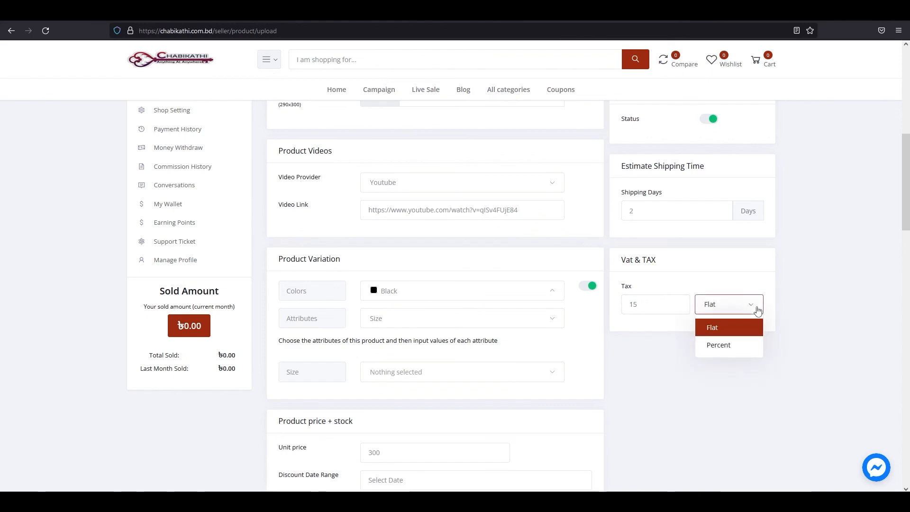
left_click(674, 353)
scroll(678, 356, "down", 15)
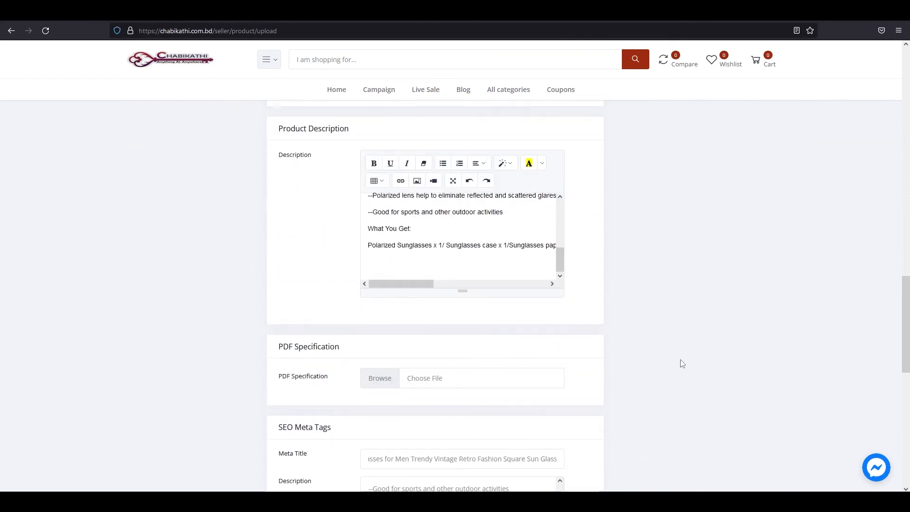
scroll(682, 364, "down", 2)
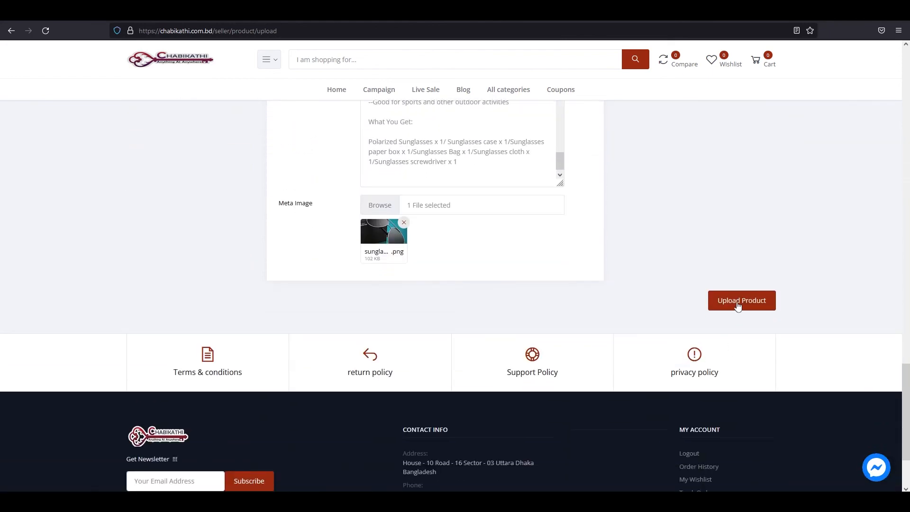